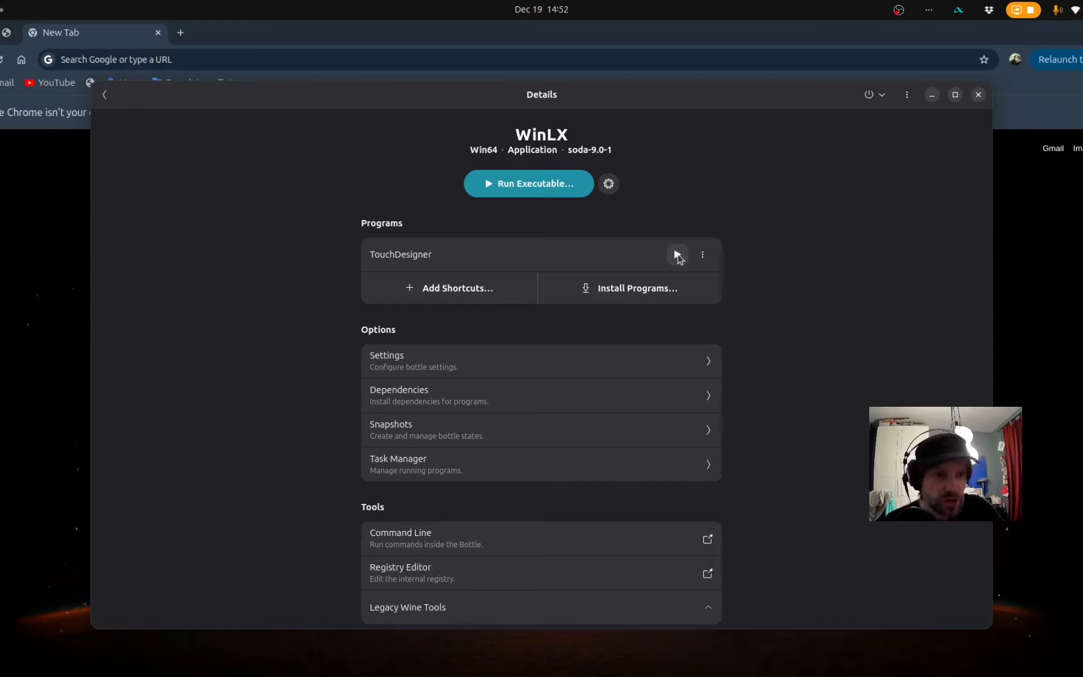
# Launch TouchDesigner from the programs of the WinLX bottle.
pyautogui.click(677, 254)
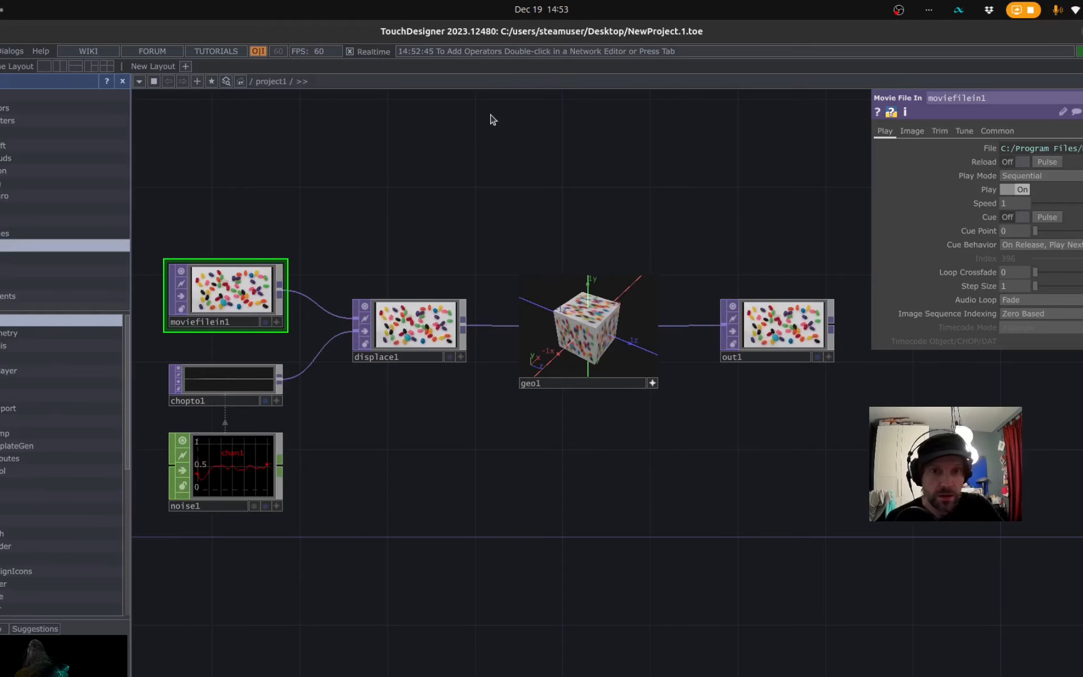
# Switch to Chrome, search Google for "touchdesigner mediapipe" and open the GitHub repository of the GPU Accelerated MediaPipe Plugin for TouchDesigner.
pyautogui.hotkey('alt', 'Tab')
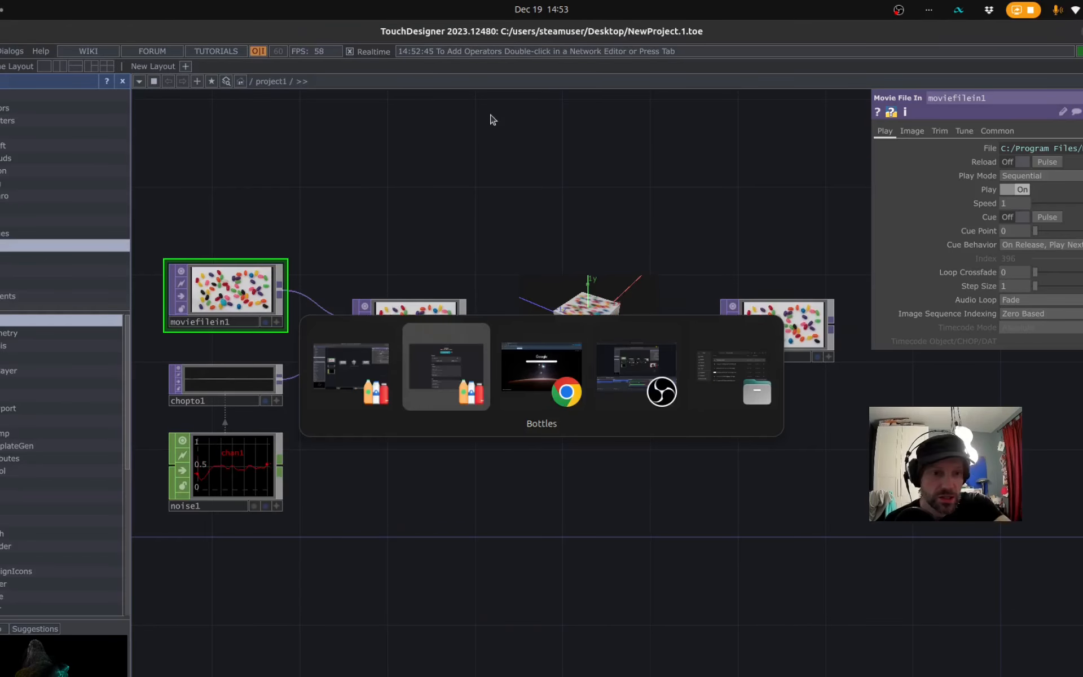
pyautogui.hotkey('alt', 'Tab')
pyautogui.write('t')
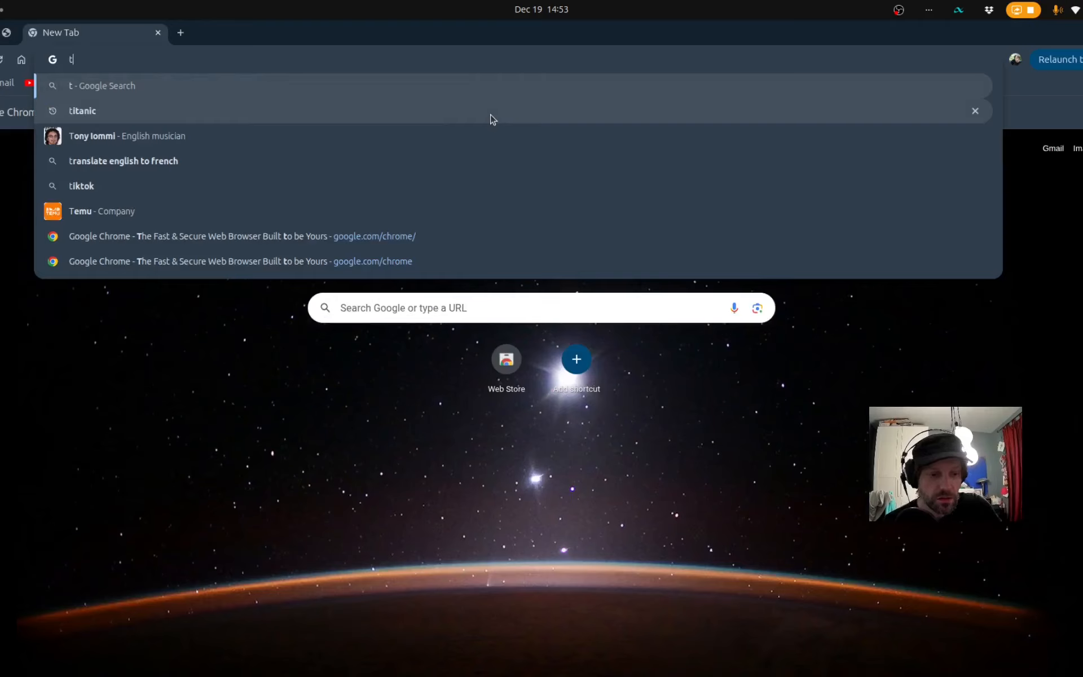
pyautogui.write('ouchdesigner med')
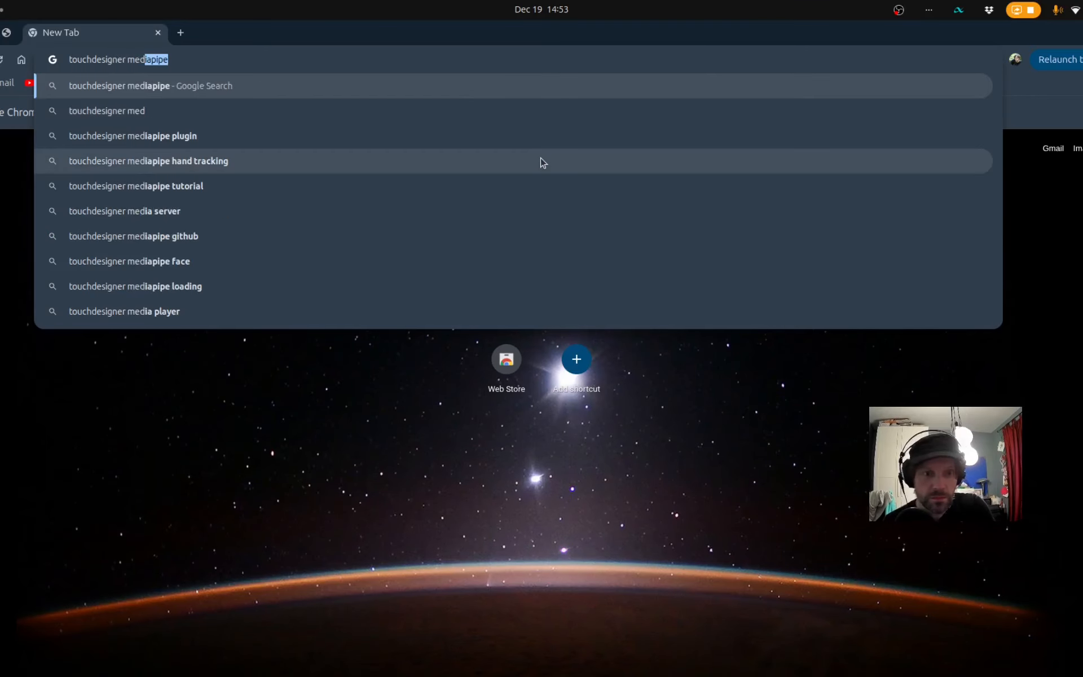
pyautogui.press('Return')
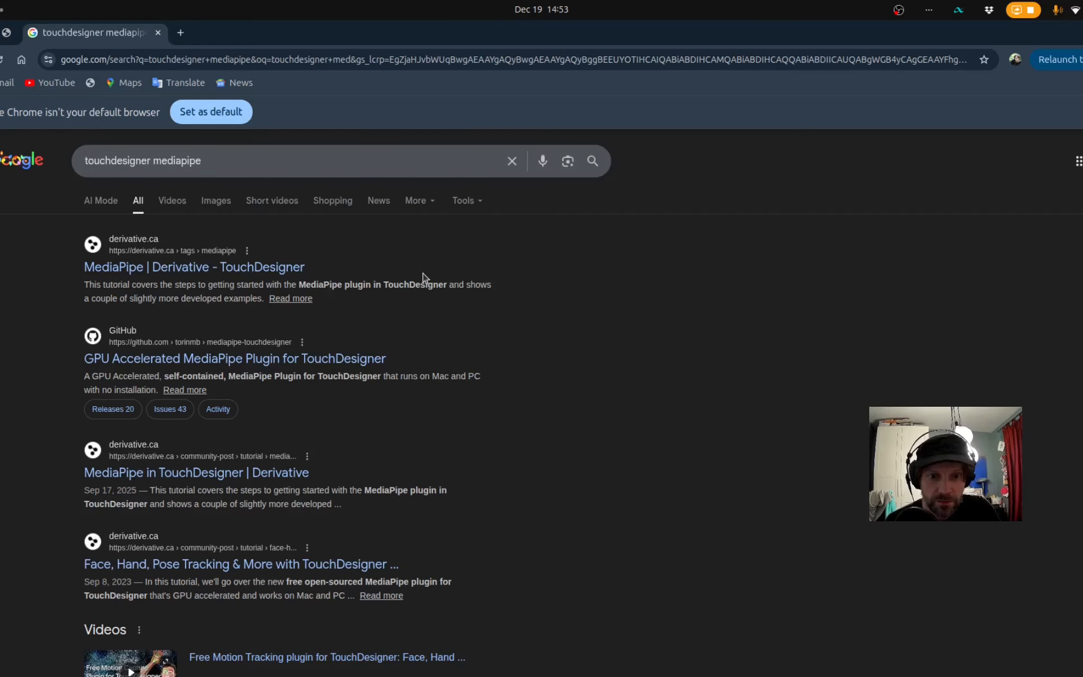
pyautogui.click(309, 362)
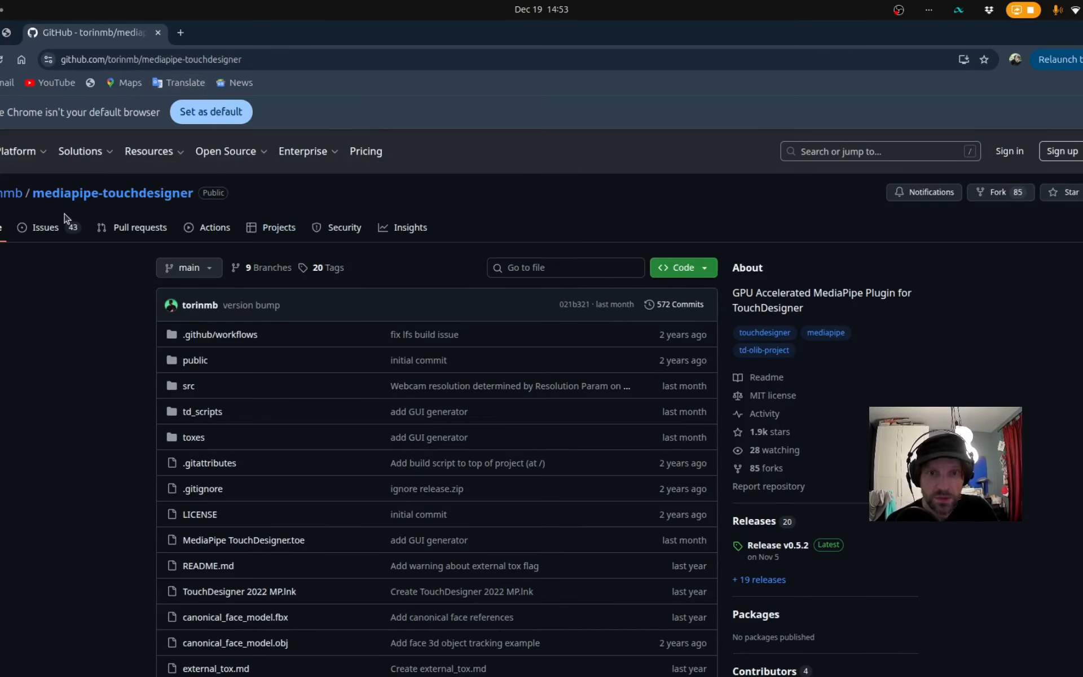
pyautogui.click(16, 197)
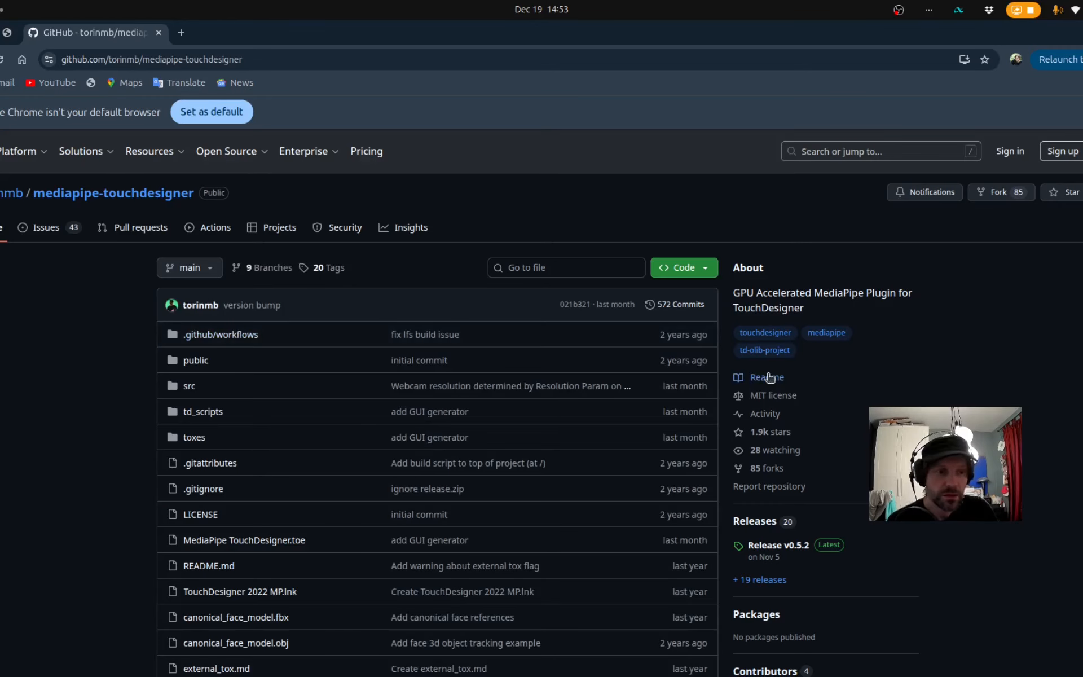
# Read through the plugin's README, covering the overview, setup, components, Spout troubleshooting, performance tips and debugging sections.
pyautogui.scroll(-10, 979, 382)
pyautogui.scroll(-7, 979, 386)
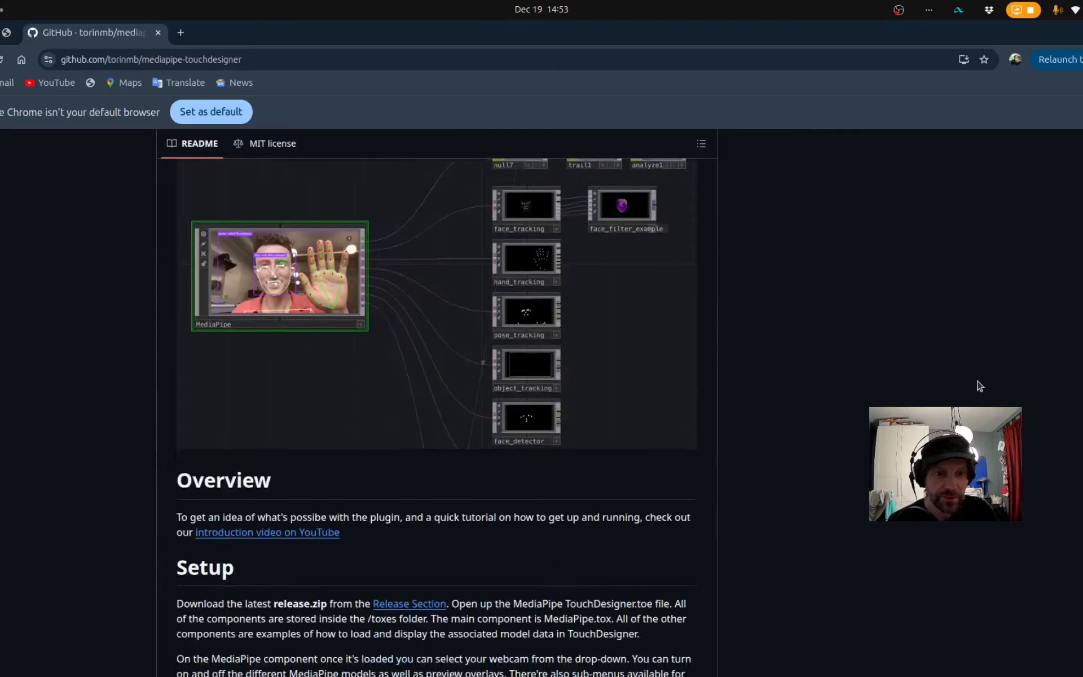
pyautogui.scroll(4, 979, 385)
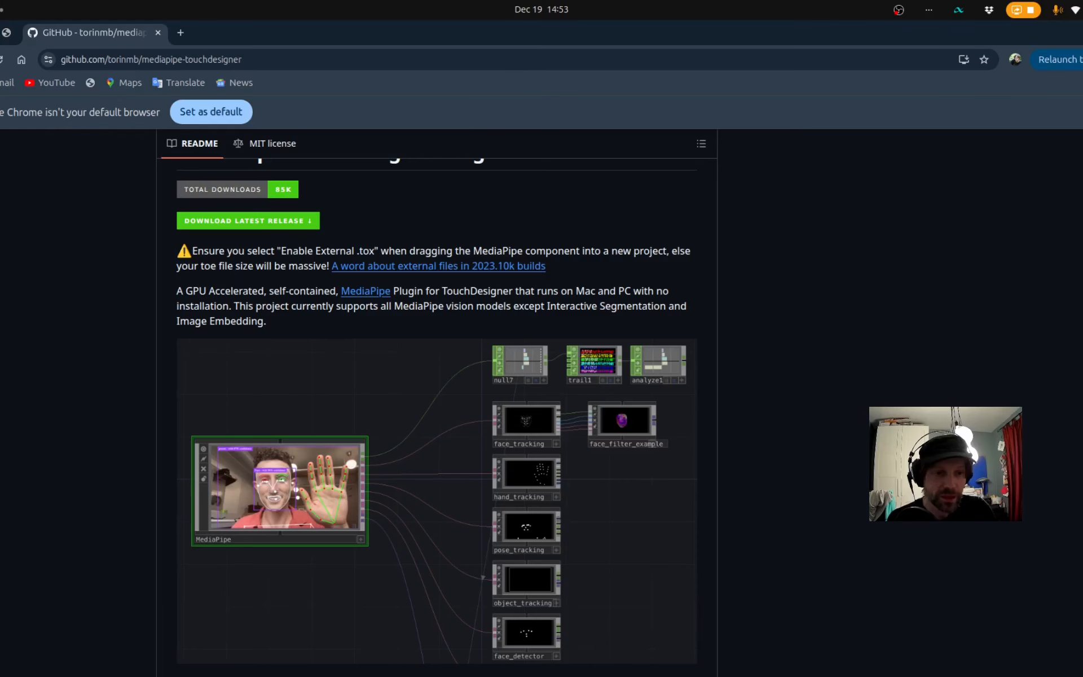
pyautogui.scroll(-3, 717, 406)
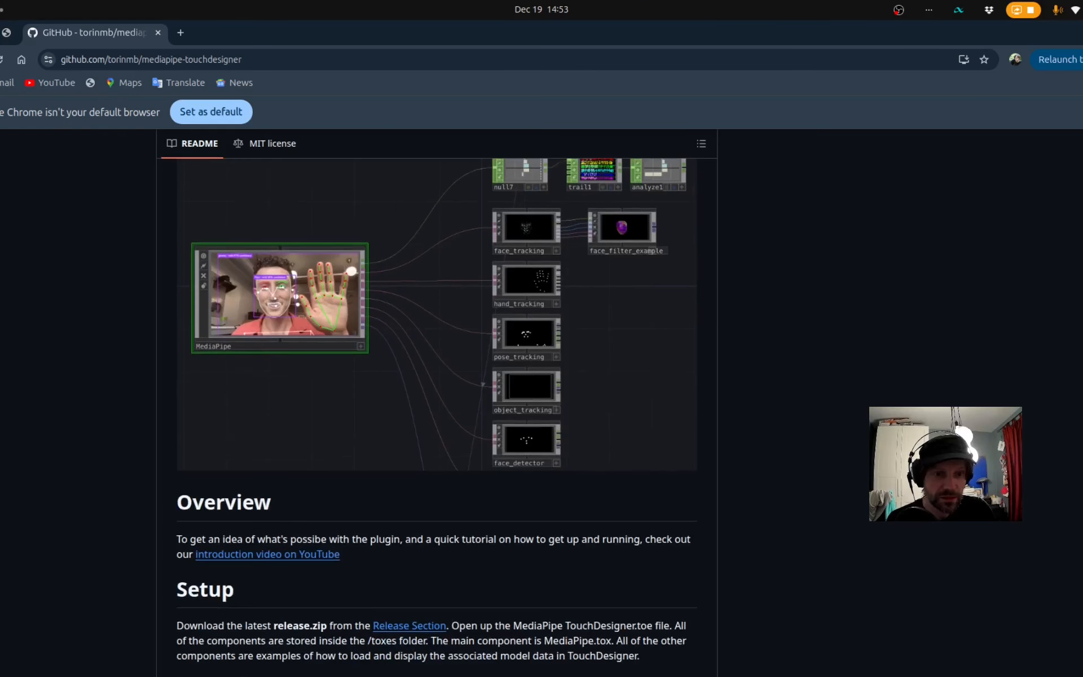
pyautogui.scroll(-6, 437, 380)
pyautogui.scroll(-2, 437, 406)
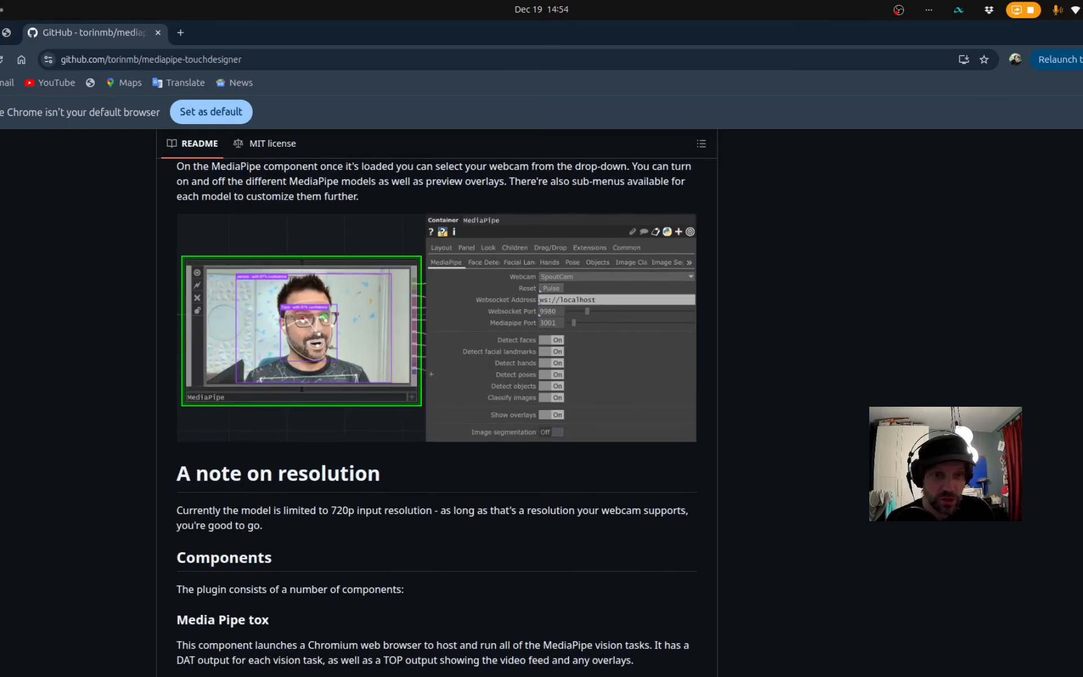
pyautogui.scroll(-6, 436, 406)
pyautogui.scroll(-5, 436, 406)
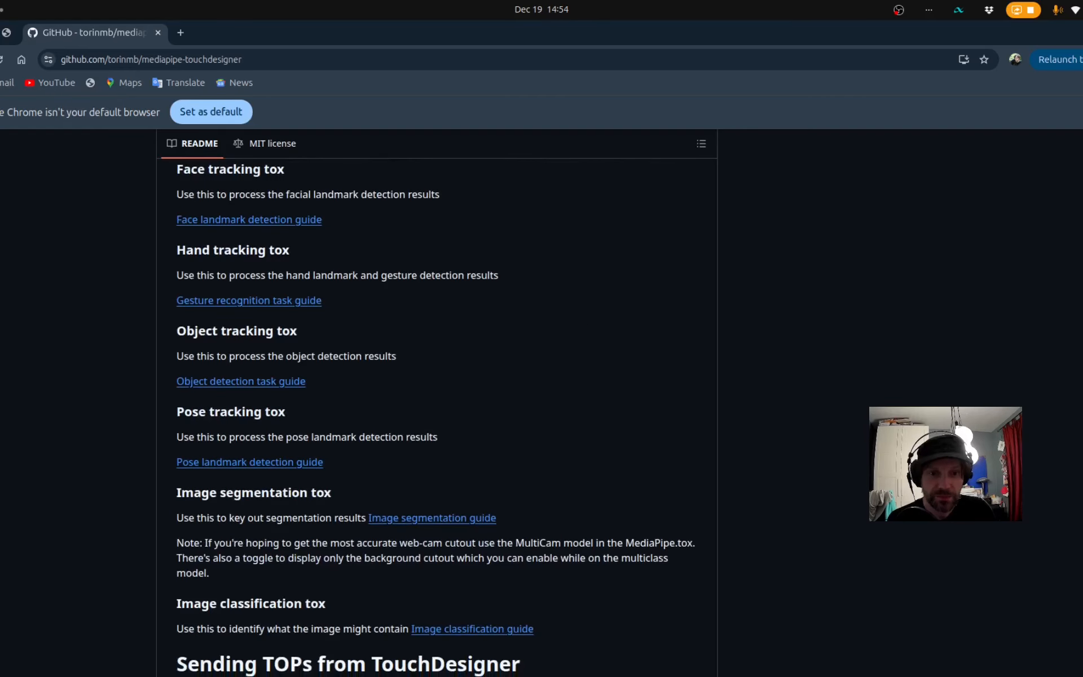
pyautogui.scroll(-9, 436, 406)
pyautogui.scroll(-15, 437, 406)
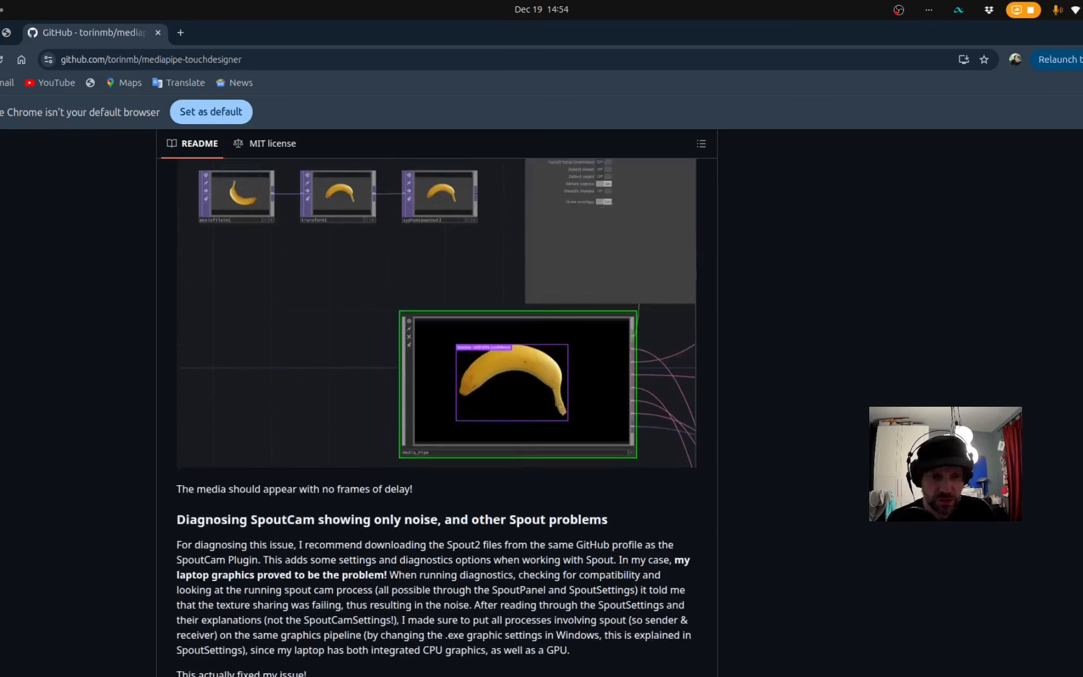
pyautogui.scroll(-4, 436, 406)
pyautogui.scroll(-20, 437, 406)
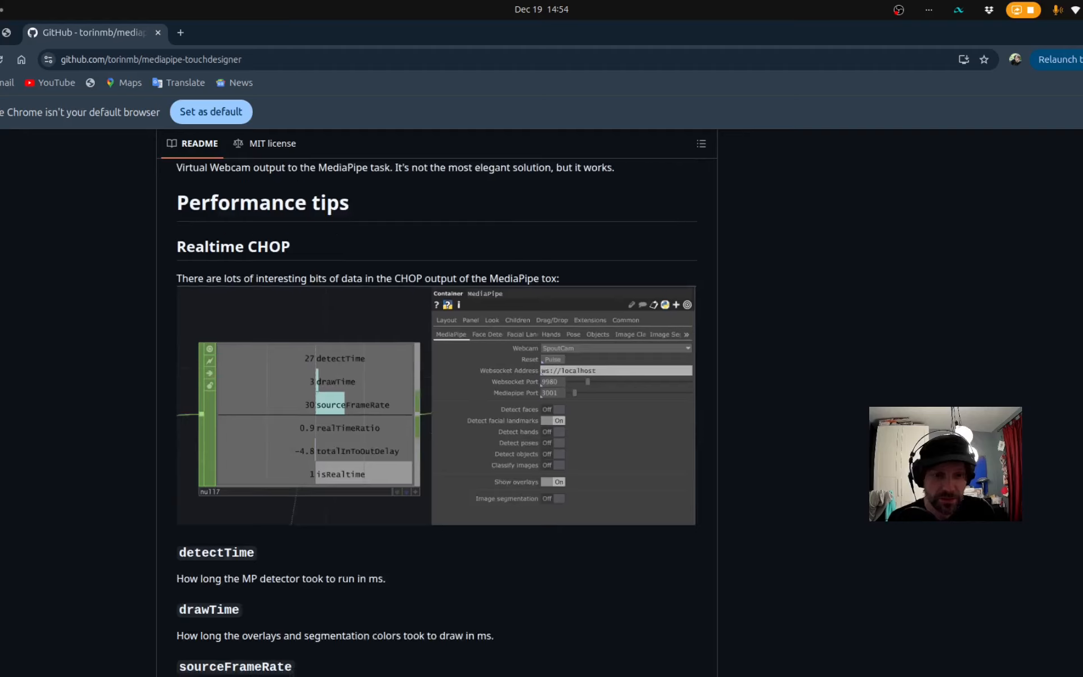
pyautogui.scroll(-8, 437, 406)
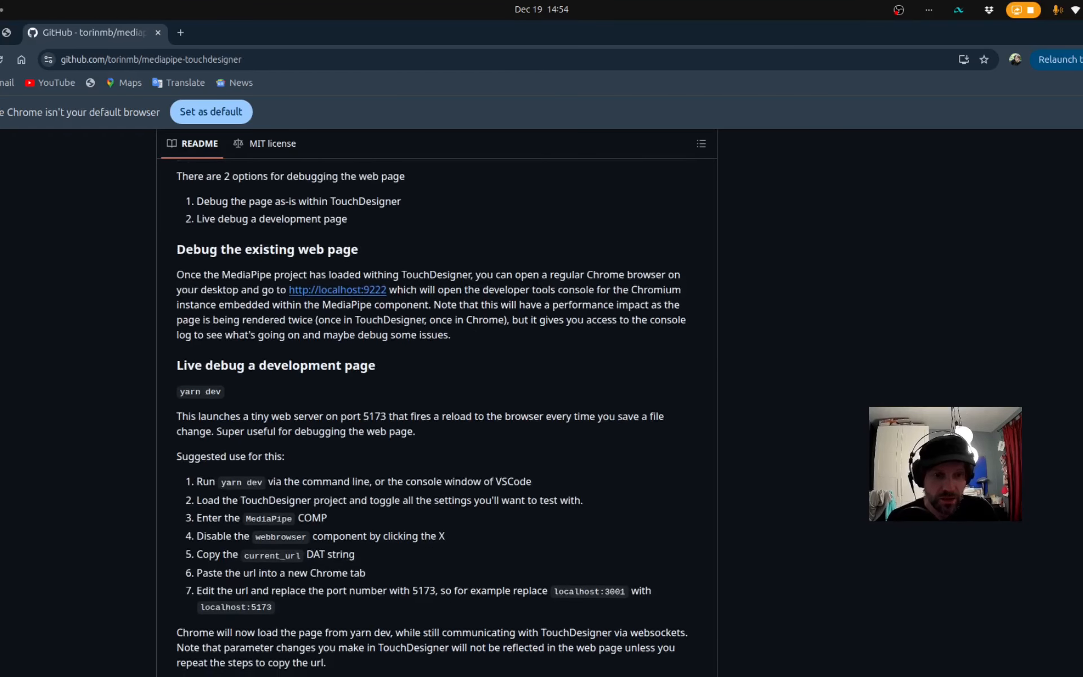
pyautogui.scroll(20, 436, 406)
pyautogui.scroll(15, 436, 406)
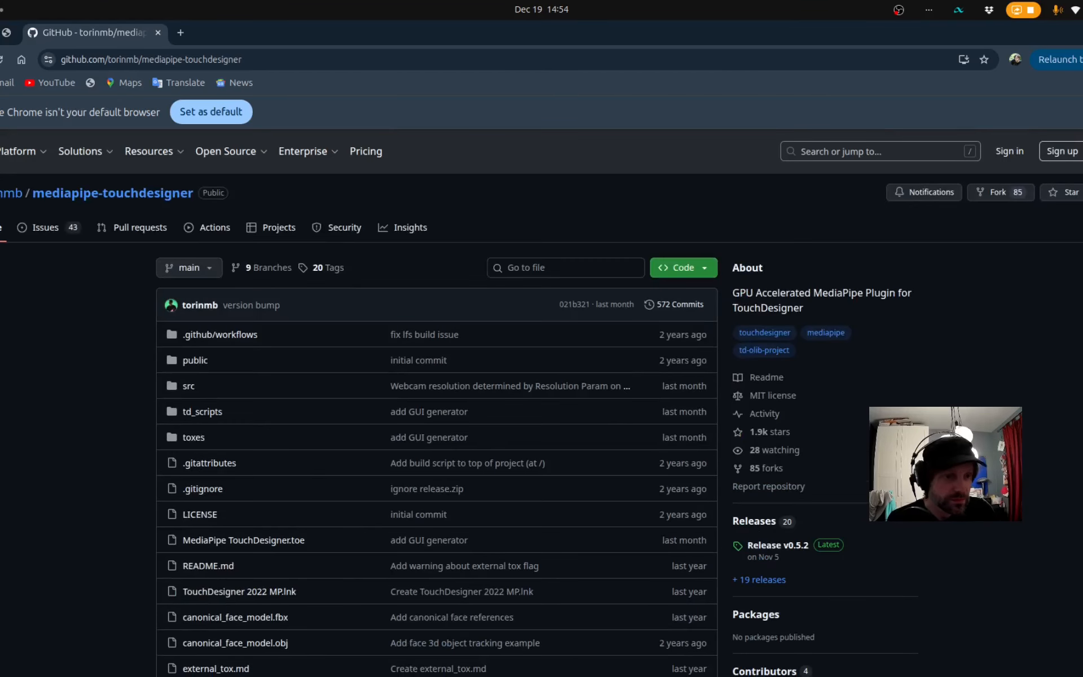
# Open Release v0.5.2 of the mediapipe-touchdesigner repository and download its release.zip asset.
pyautogui.scroll(-4, 436, 406)
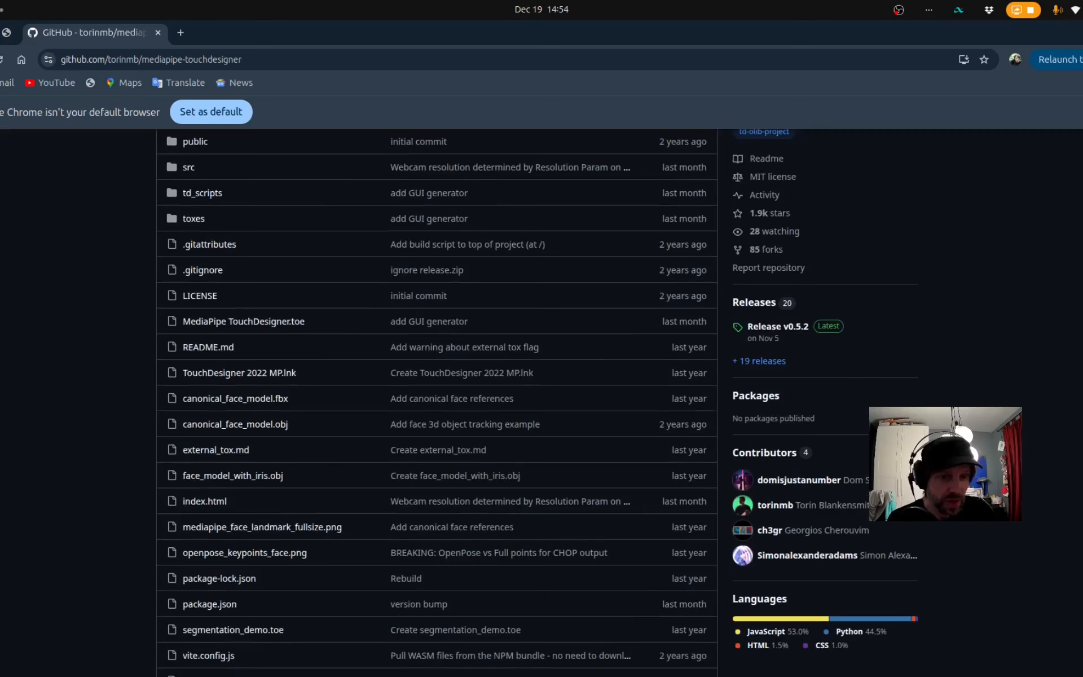
pyautogui.scroll(4, 436, 406)
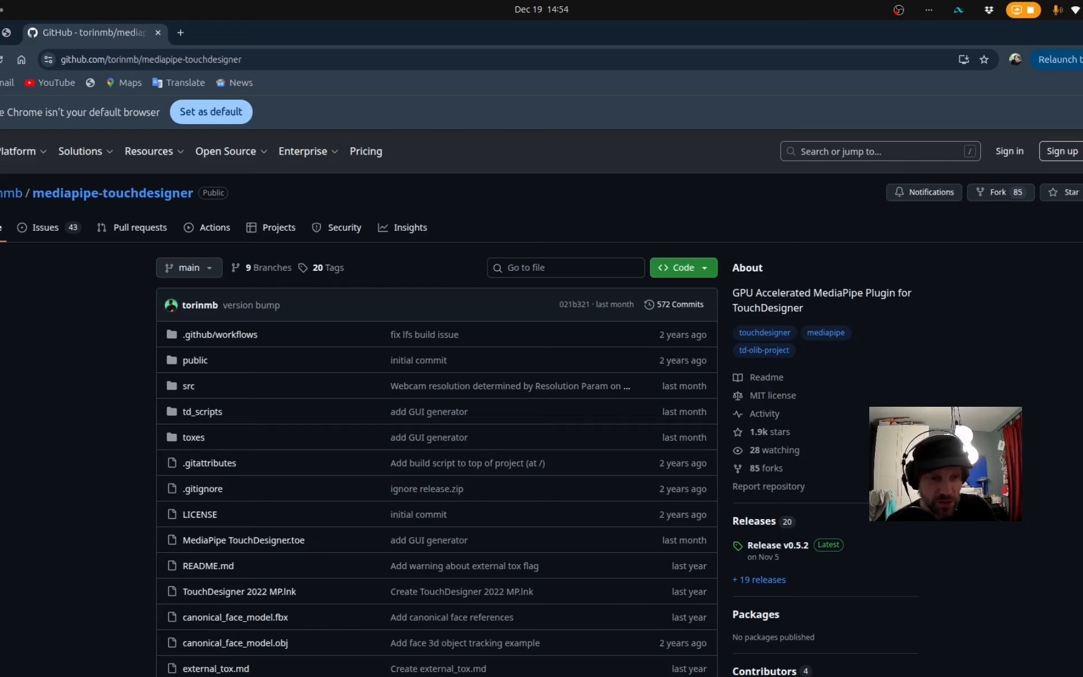
pyautogui.scroll(-2, 542, 406)
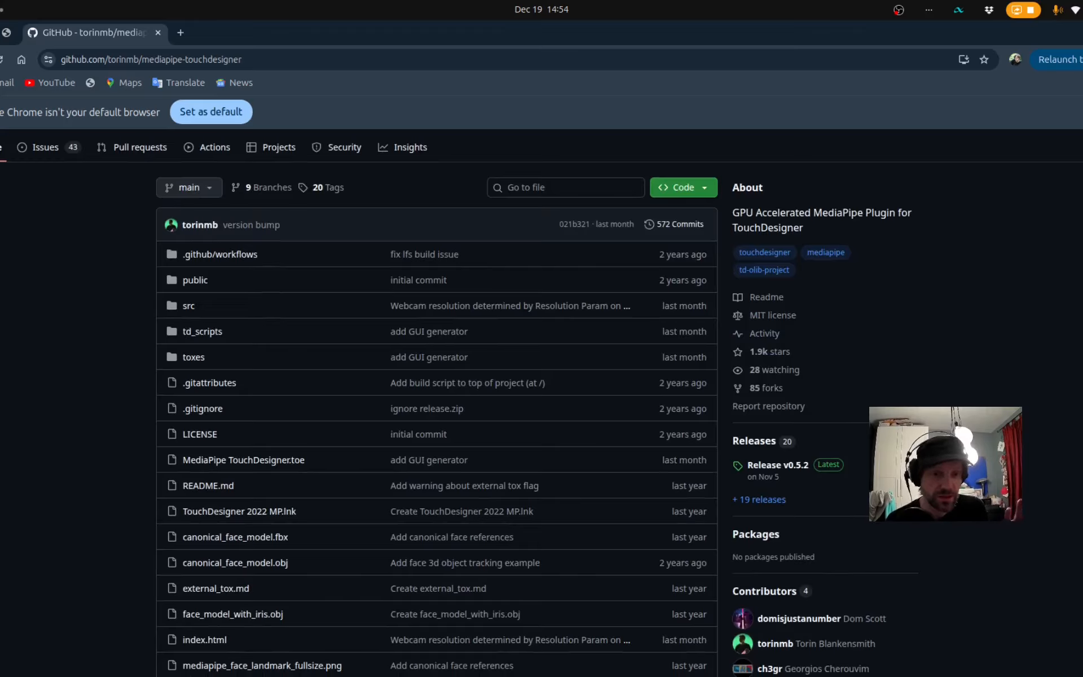
pyautogui.scroll(-5, 925, 403)
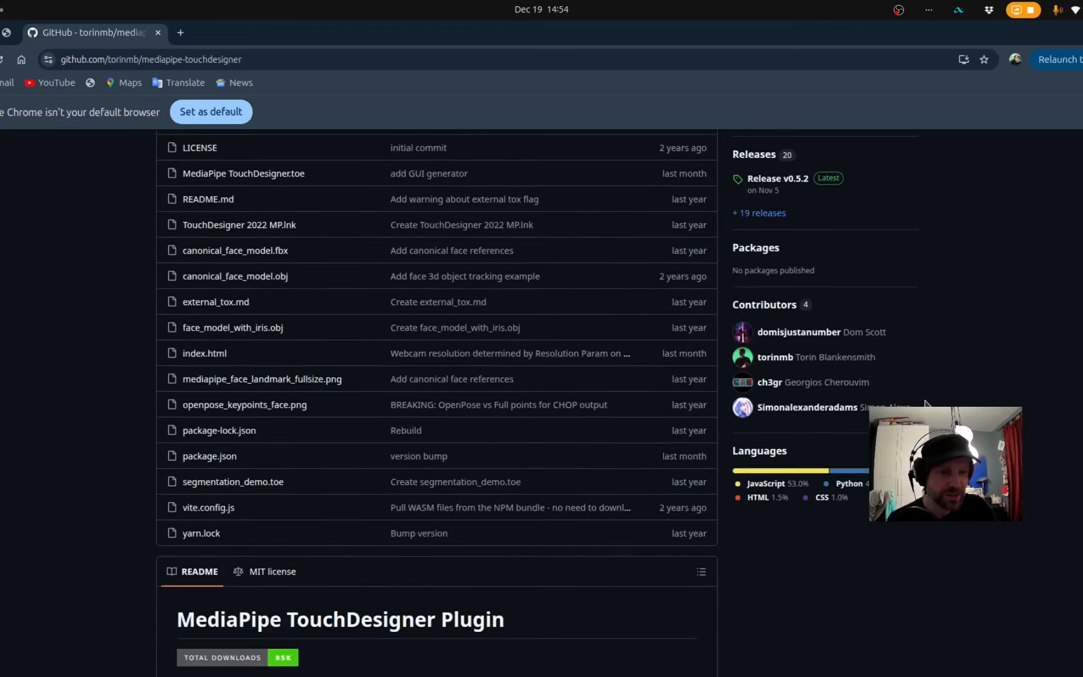
pyautogui.scroll(6, 925, 403)
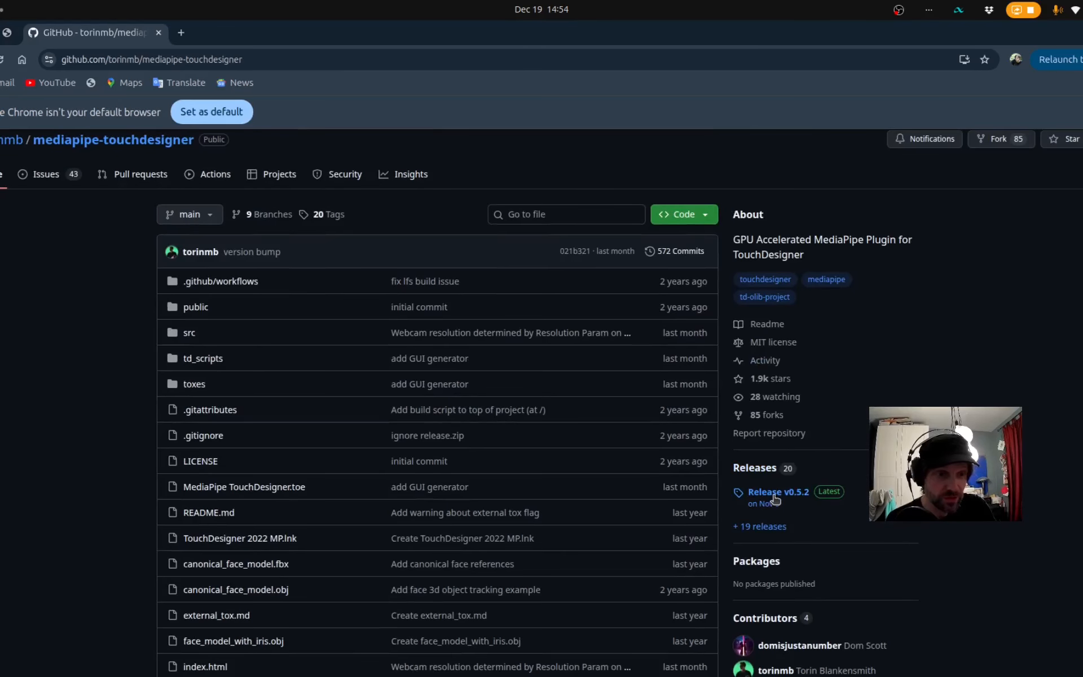
pyautogui.click(775, 497)
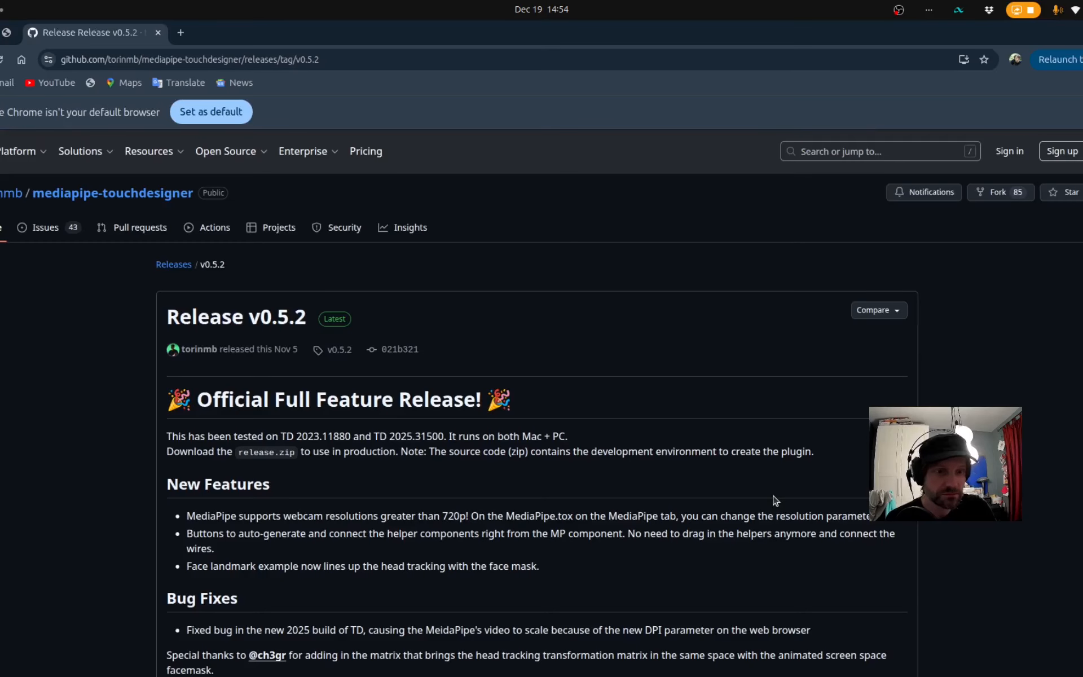
pyautogui.scroll(-3, 774, 499)
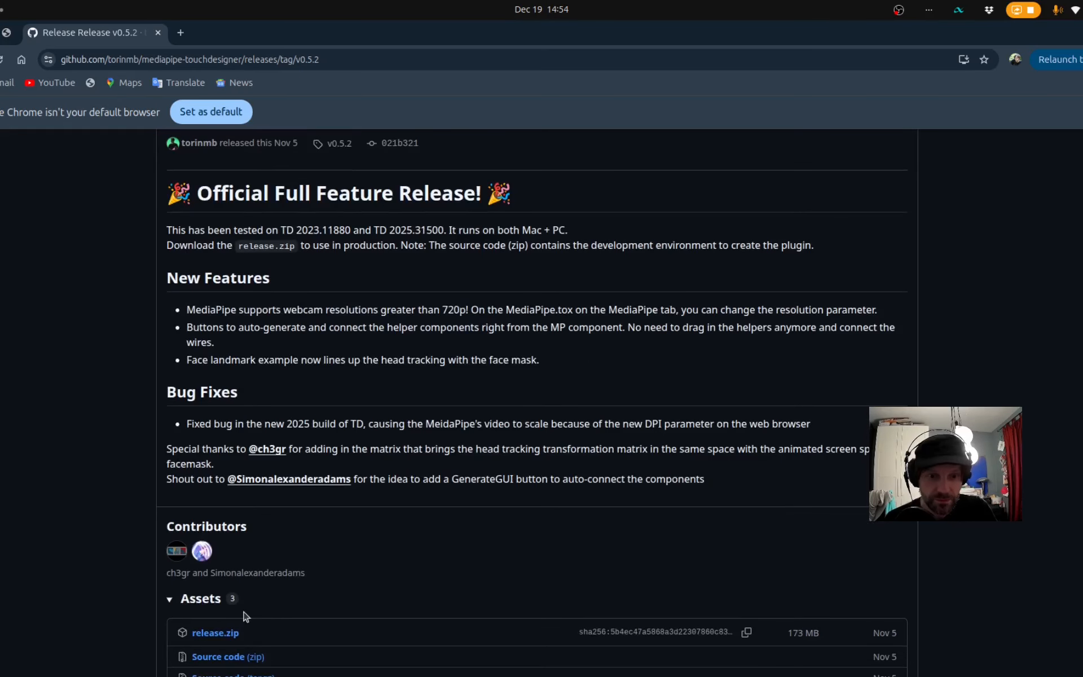
pyautogui.click(216, 633)
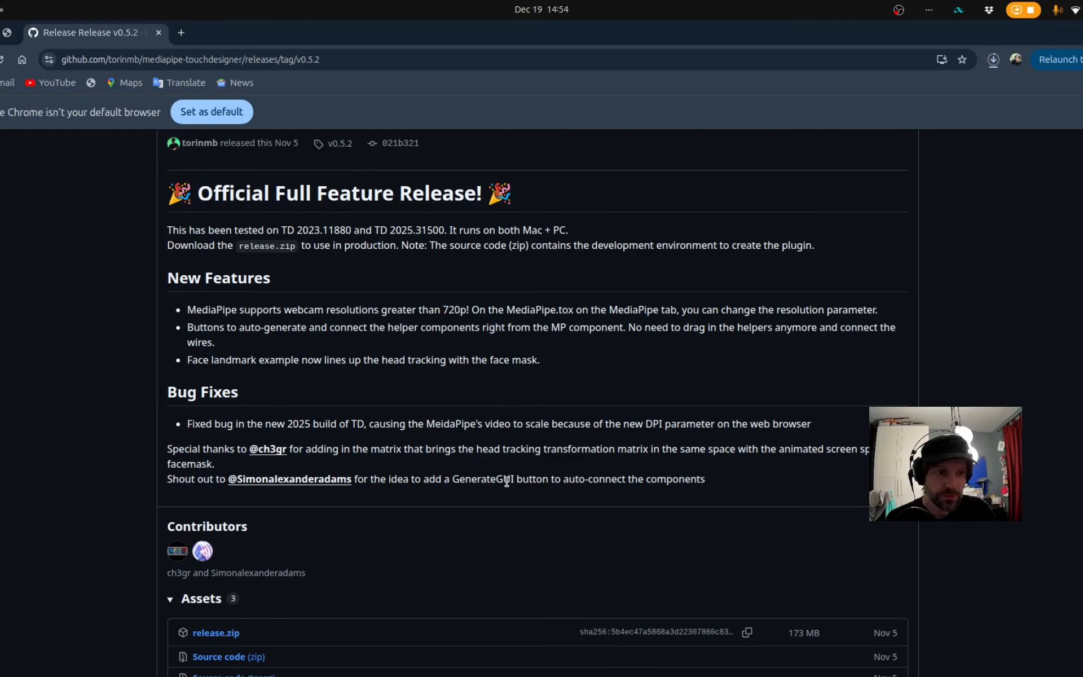
# Extract the downloaded release.zip in the Downloads folder and open the inner release folder.
pyautogui.click(991, 64)
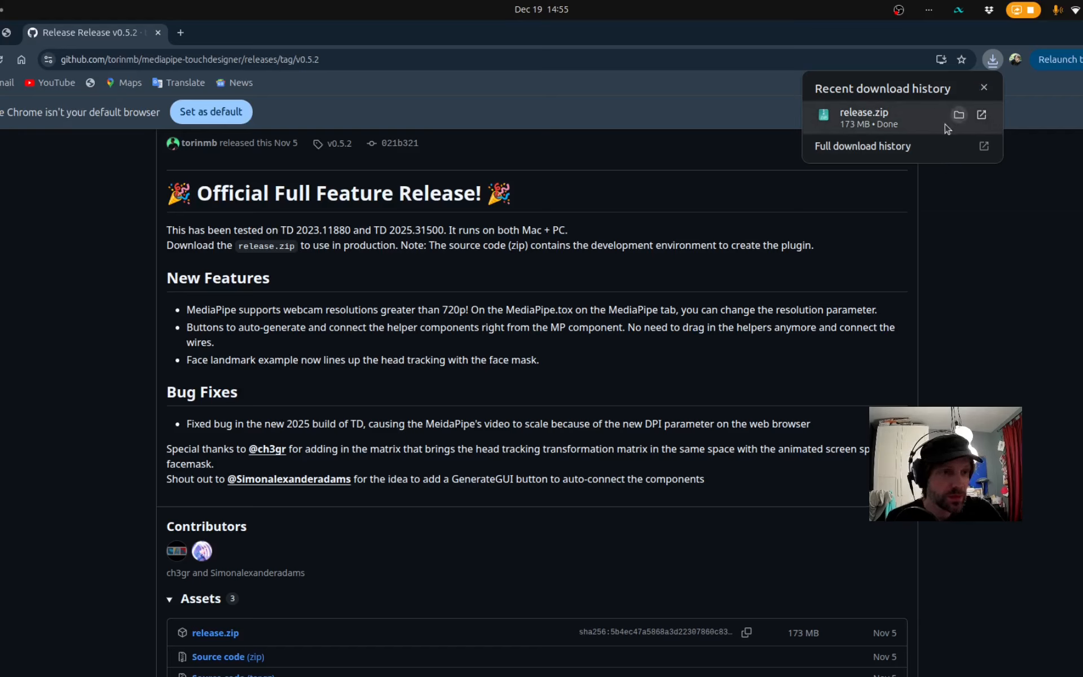
pyautogui.click(960, 116)
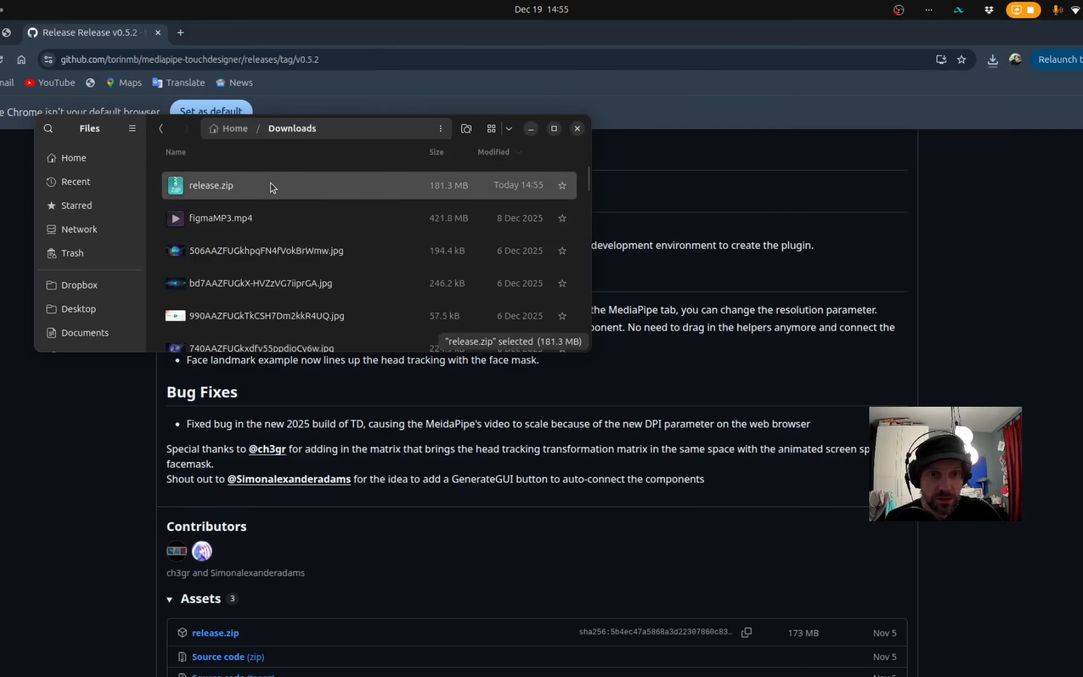
pyautogui.doubleClick(273, 187)
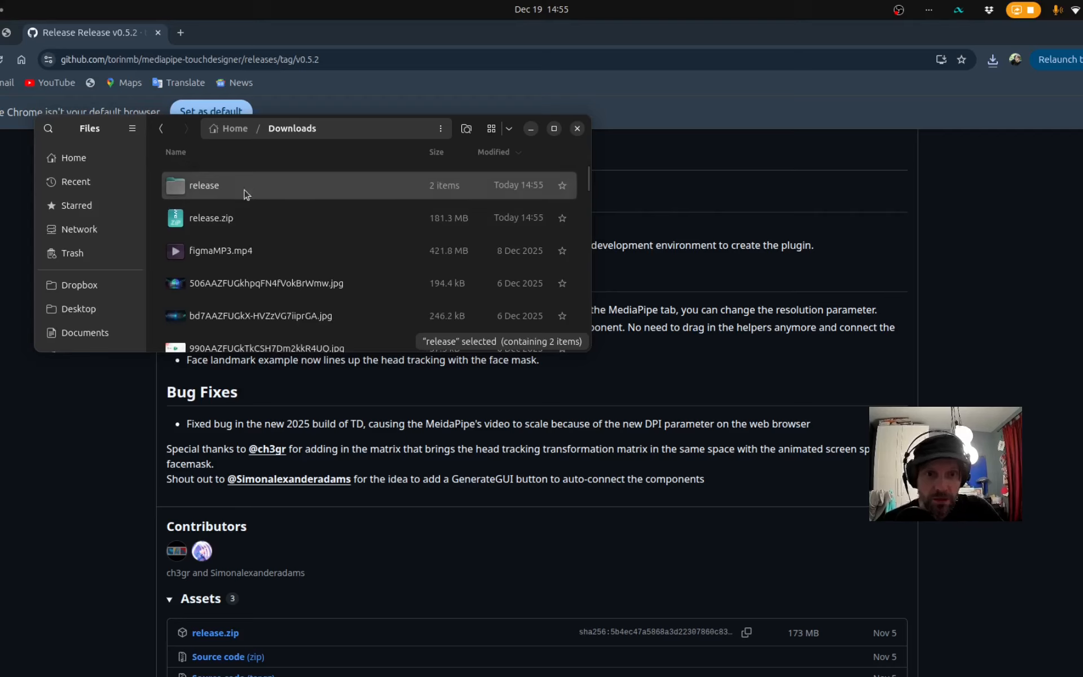
pyautogui.doubleClick(246, 194)
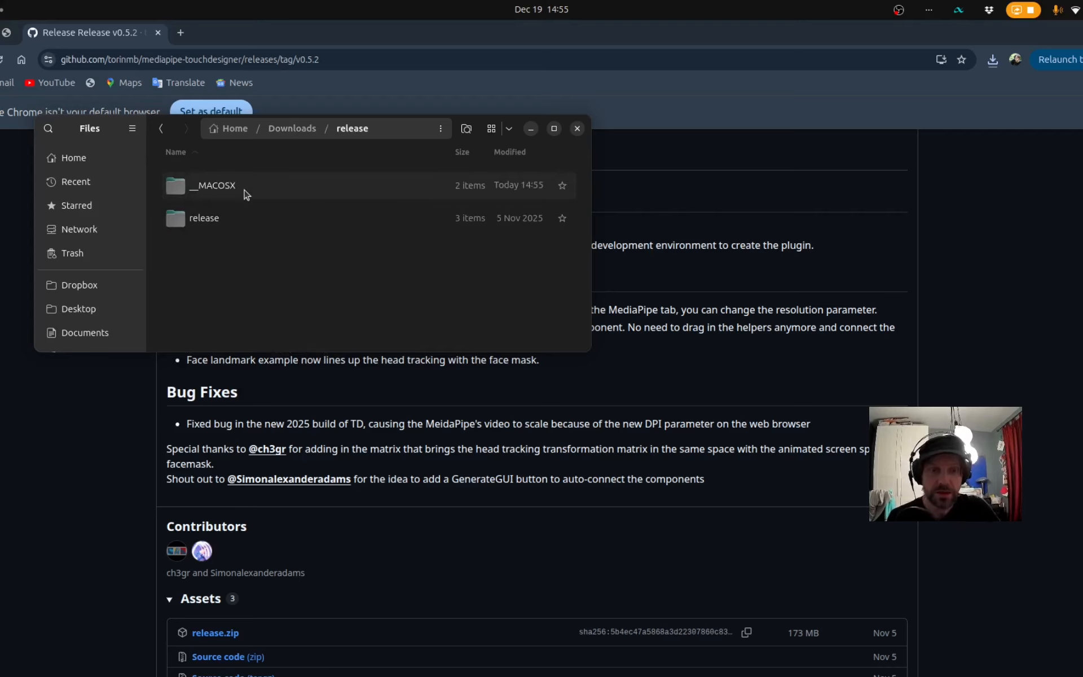
pyautogui.doubleClick(213, 224)
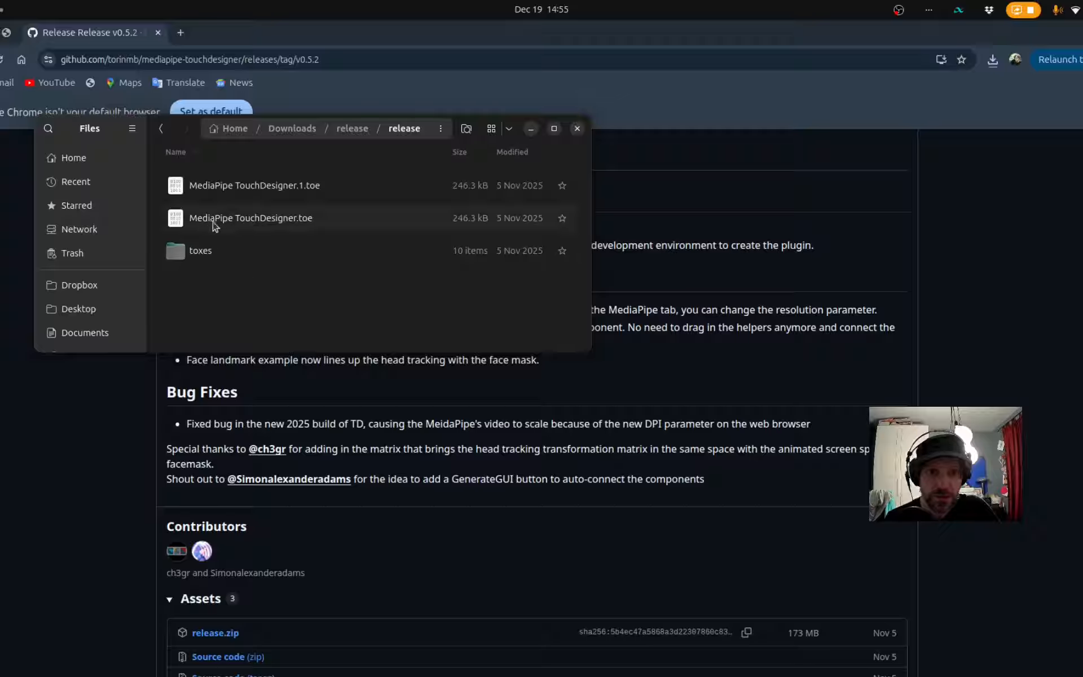
pyautogui.rightClick(306, 226)
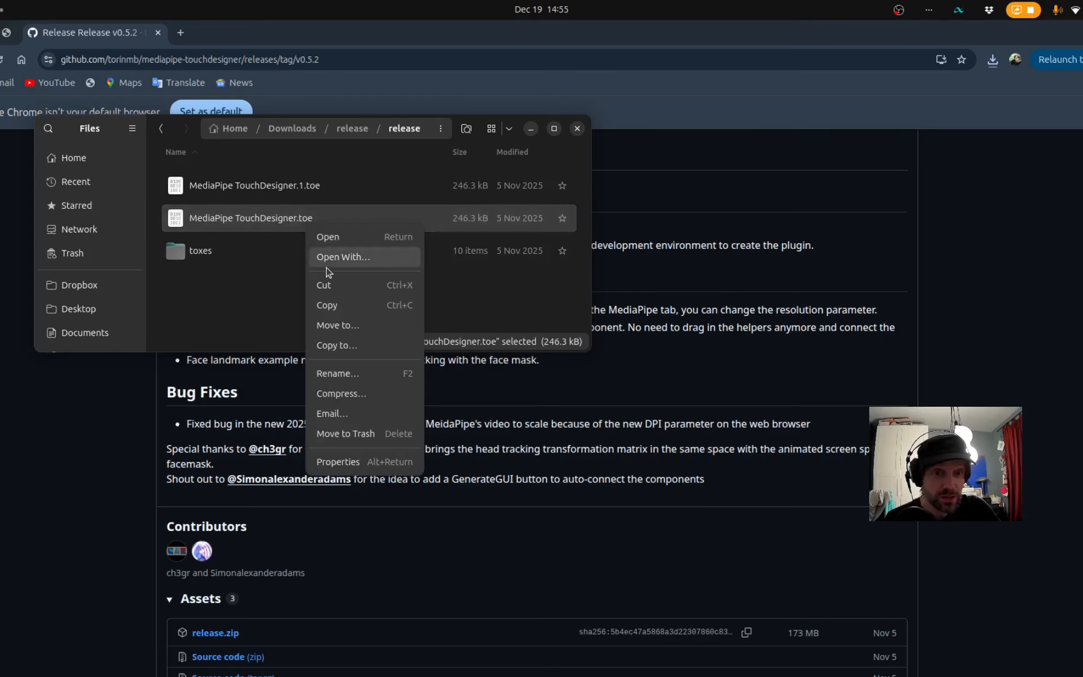
pyautogui.click(339, 258)
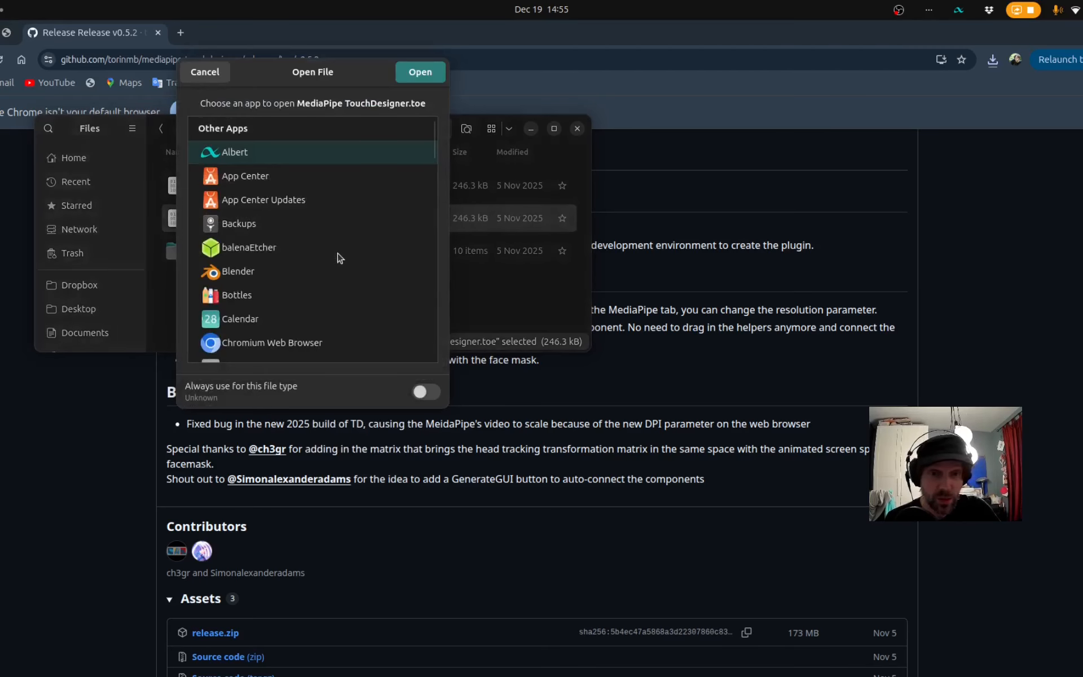
pyautogui.scroll(-1, 345, 197)
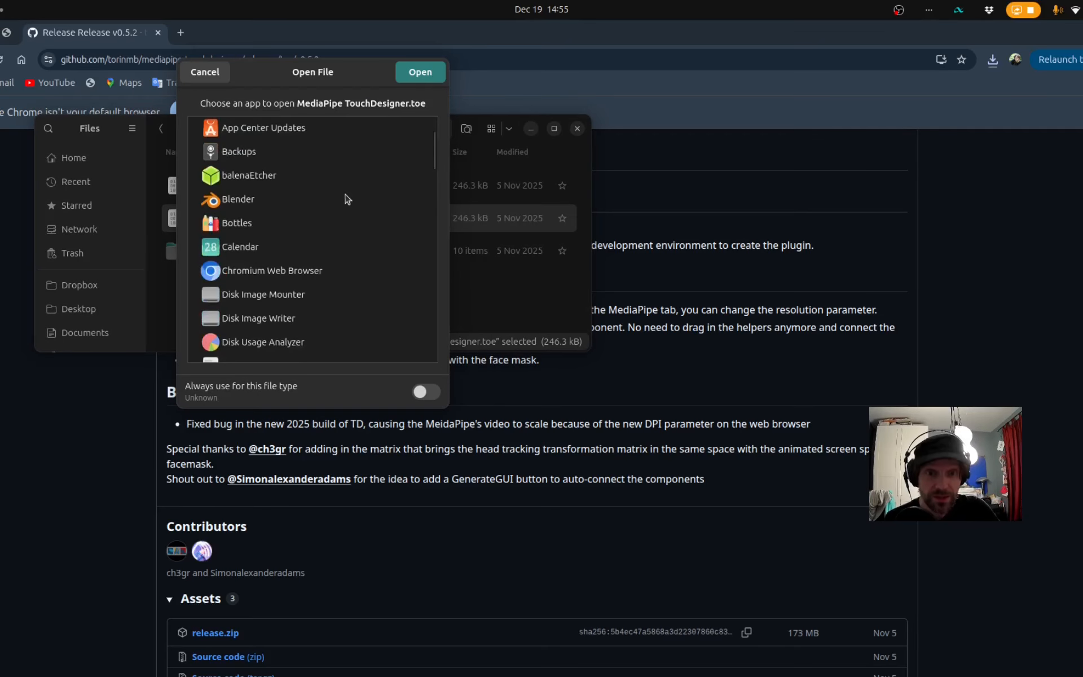
pyautogui.scroll(1, 345, 197)
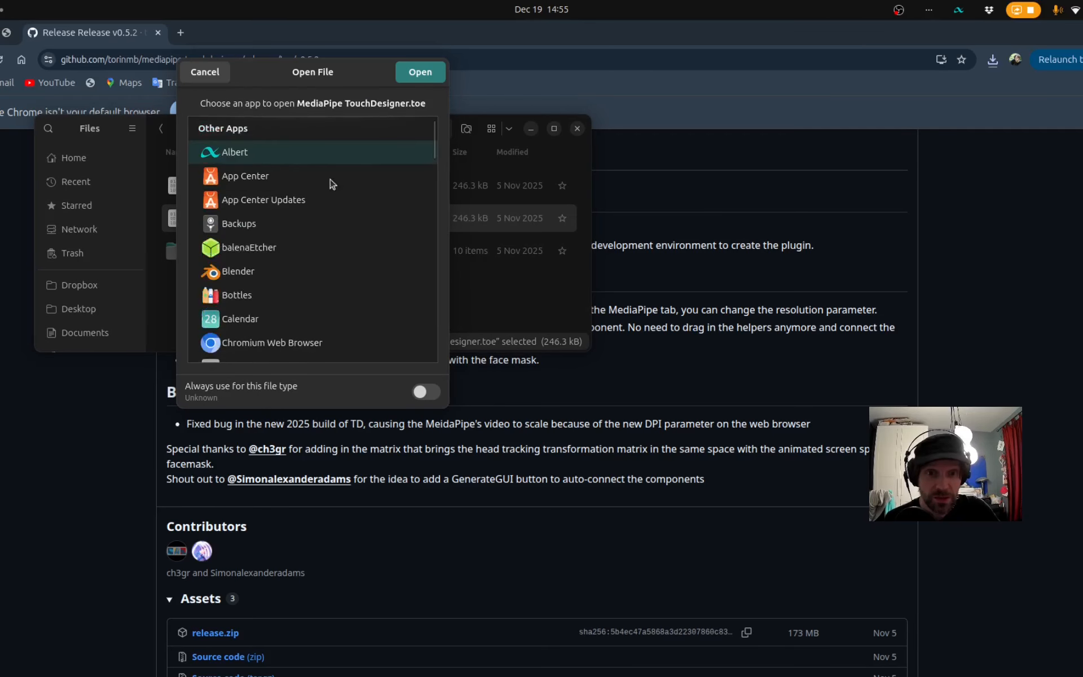
pyautogui.click(205, 74)
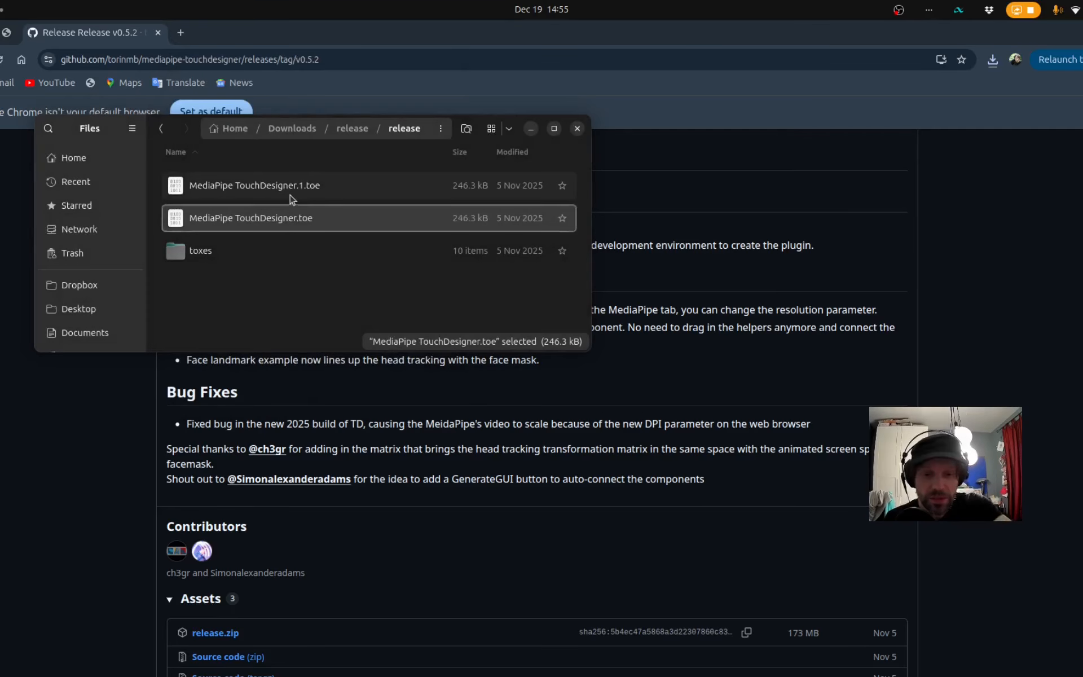
# Switch to the TouchDesigner window with the open NewProject.1.toe project.
pyautogui.hotkey('alt', 'Tab')
pyautogui.hotkey('alt', 'Tab')
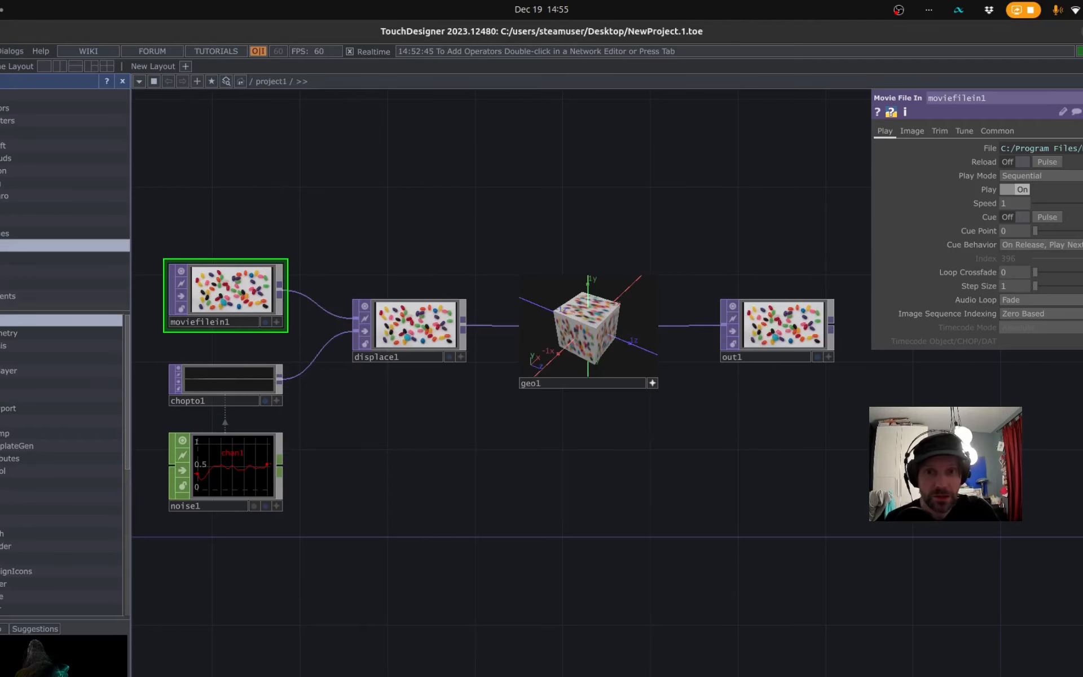
pyautogui.click(0, 51)
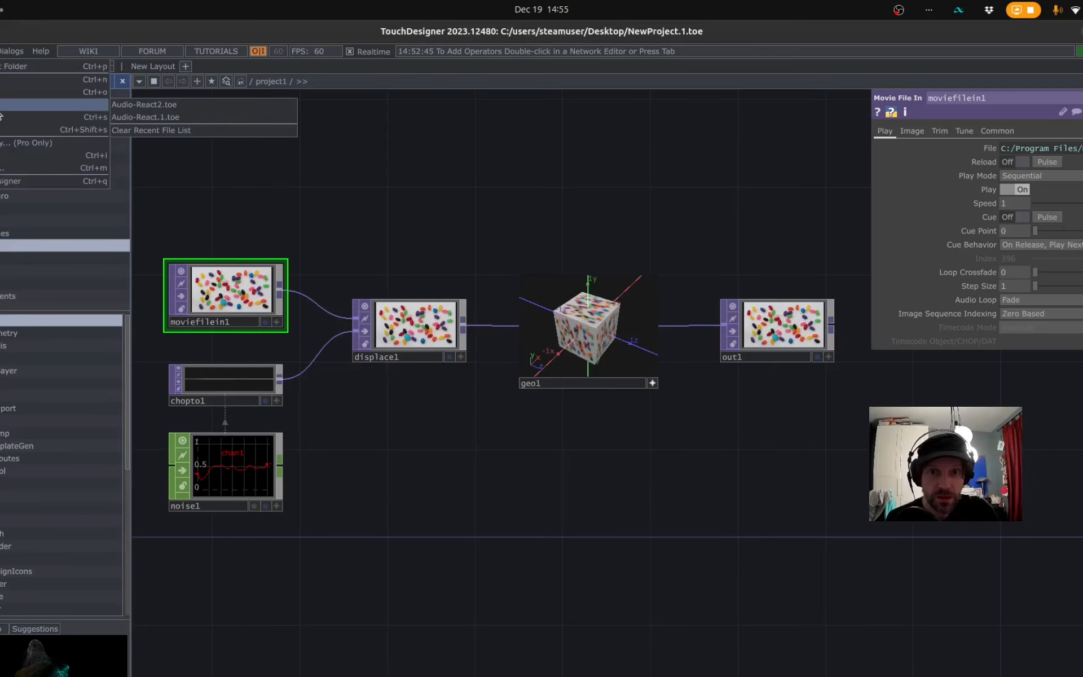
pyautogui.click(5, 92)
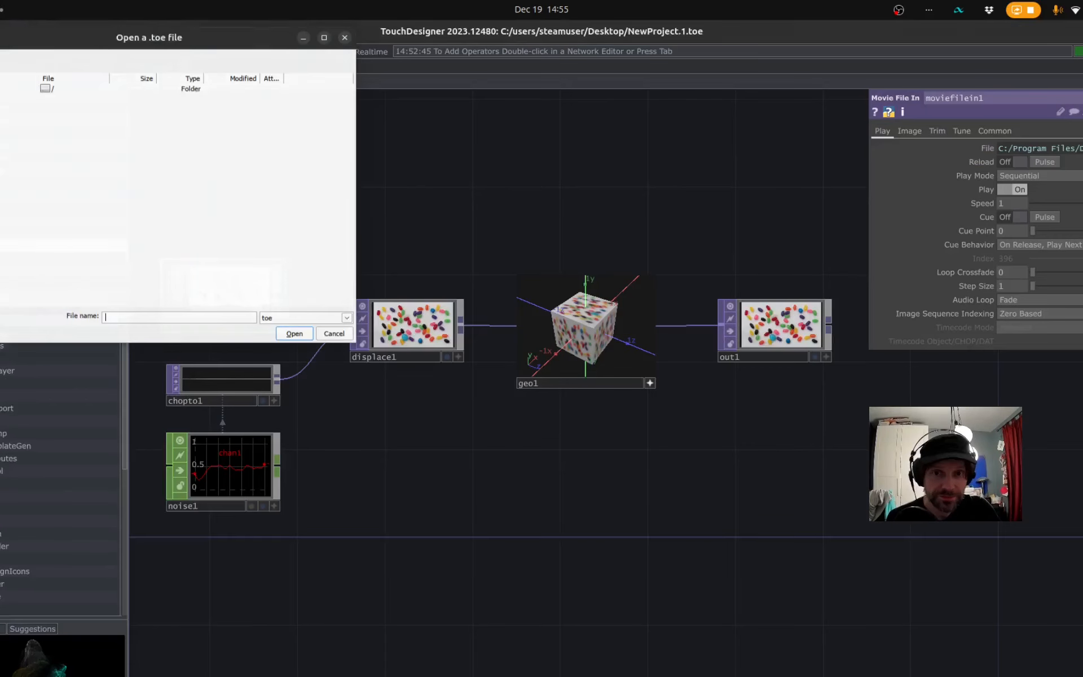
pyautogui.click(17, 123)
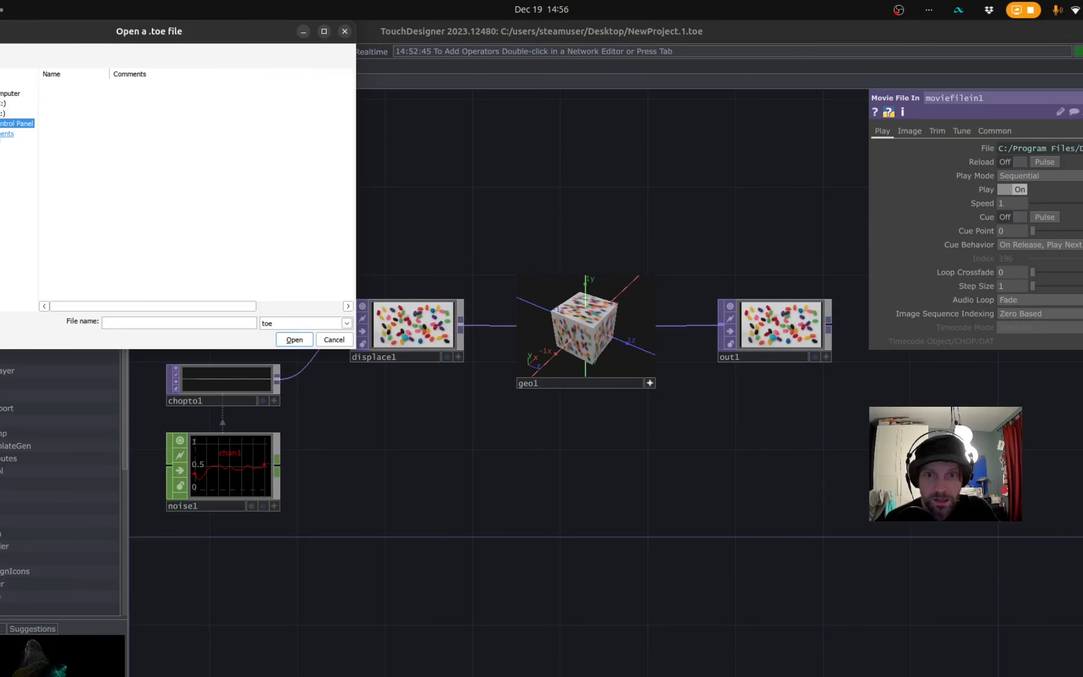
pyautogui.click(5, 133)
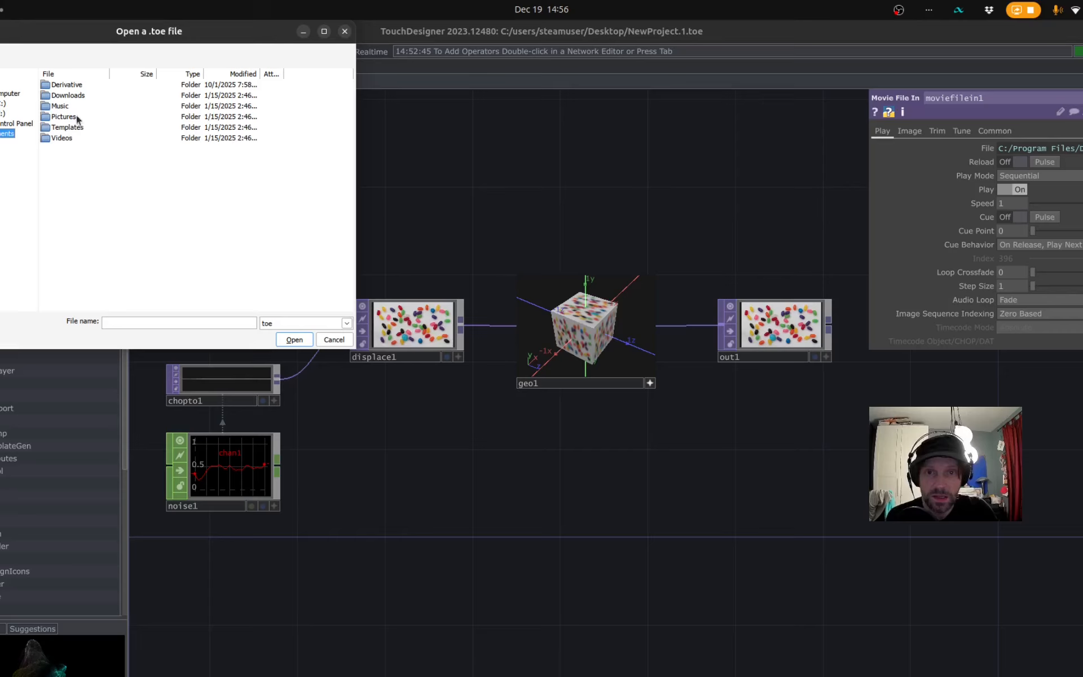
pyautogui.click(334, 339)
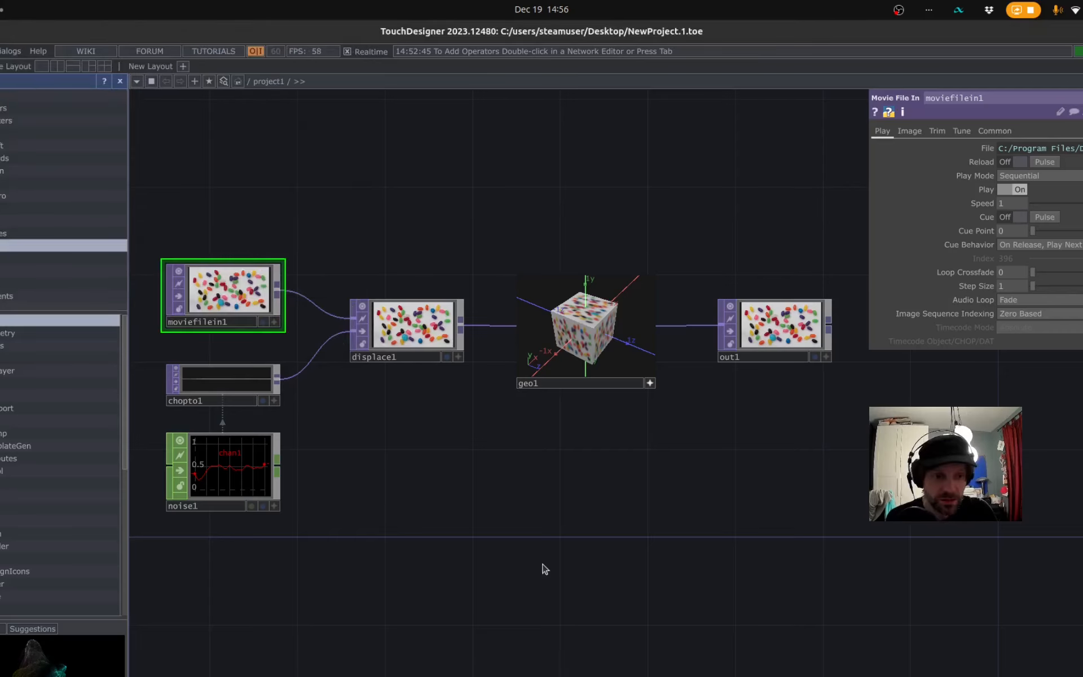
# Switch to the file manager and copy the inner release folder from Downloads/release.
pyautogui.hotkey('alt', 'Tab')
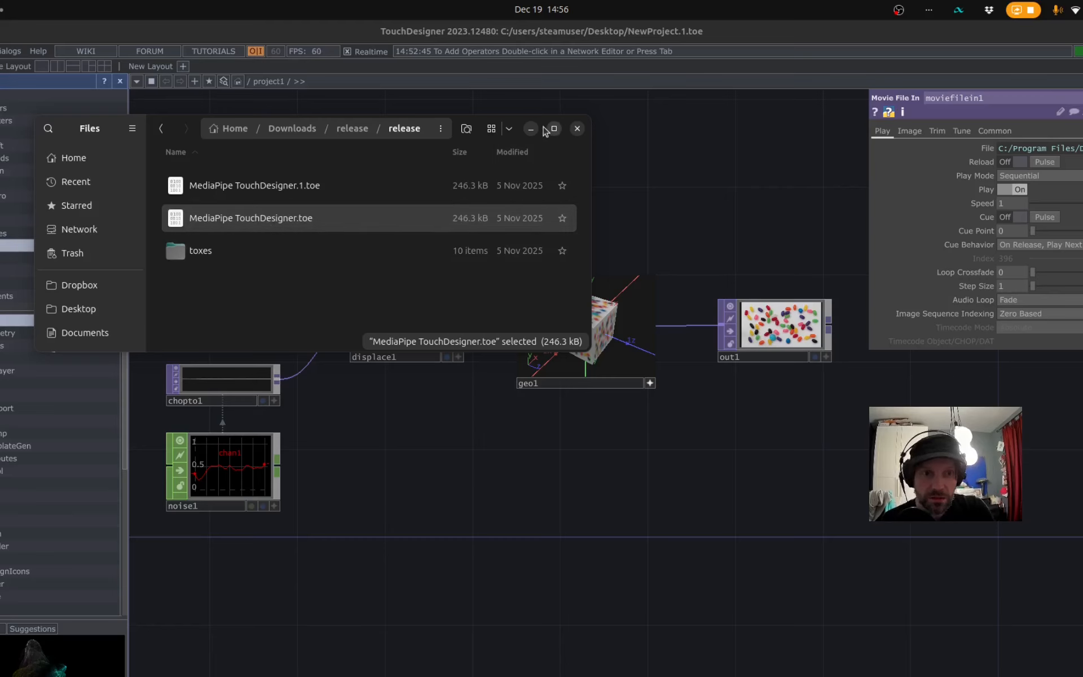
pyautogui.click(354, 131)
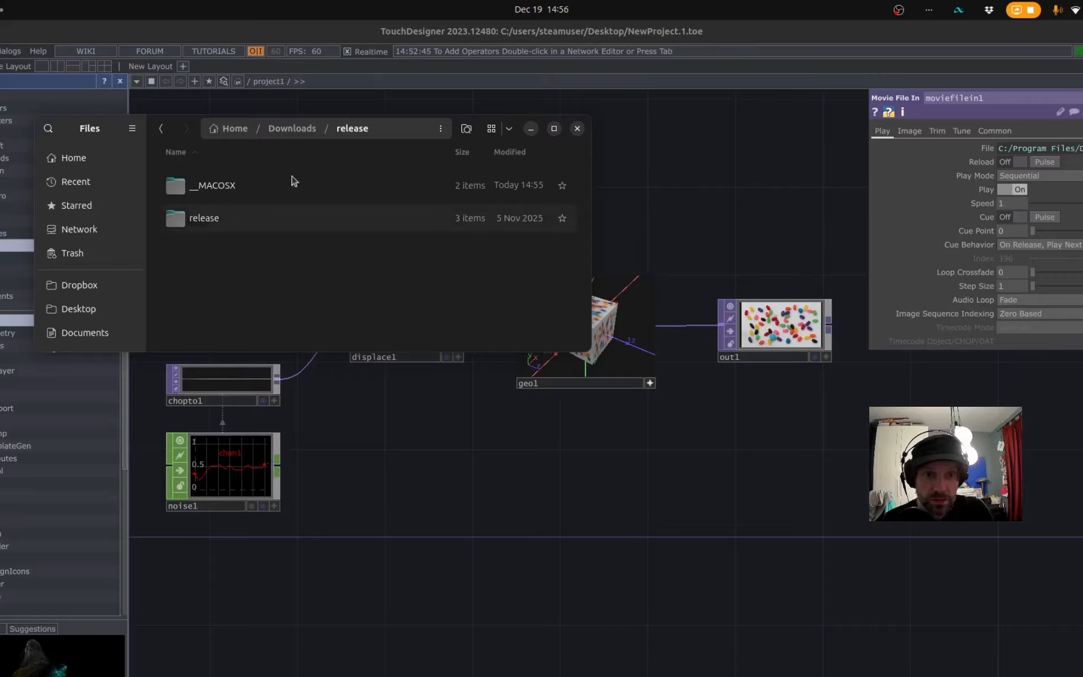
pyautogui.click(215, 228)
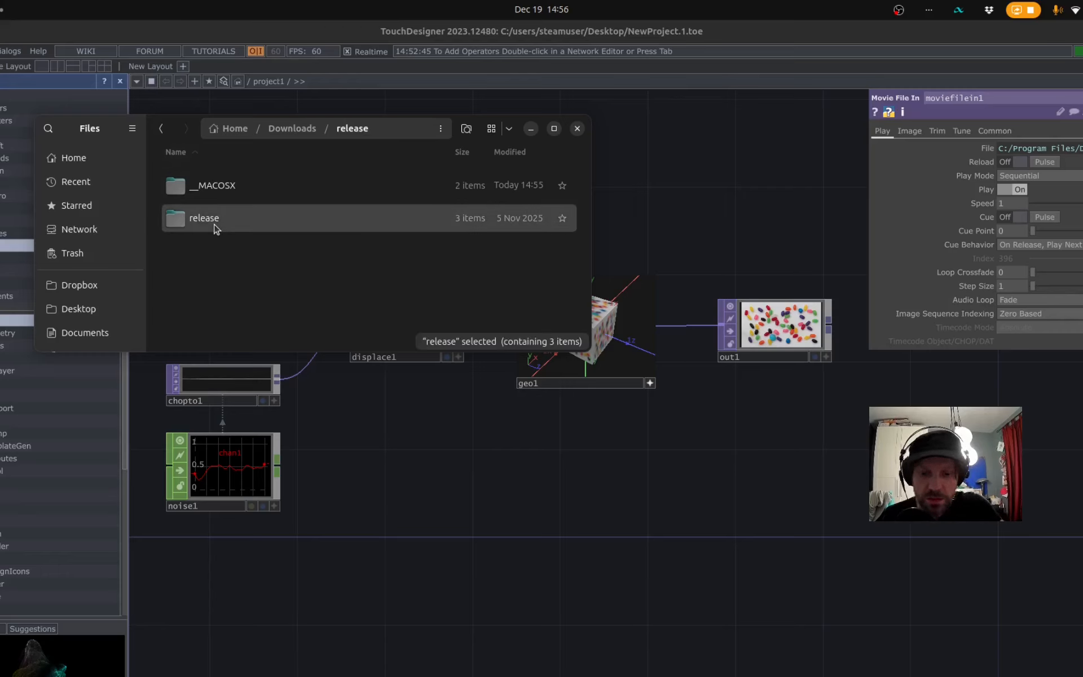
pyautogui.hotkey('ctrl', 'c')
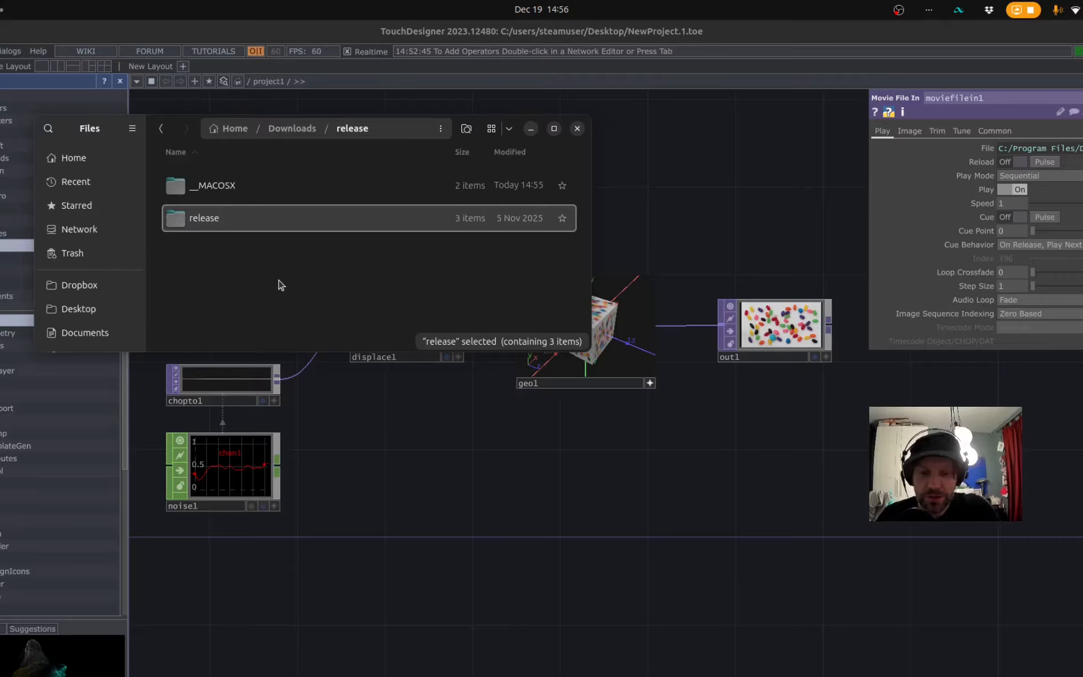
# In a new file manager tab, open .var/app/com.usebottles.bottles/data/bottles inside the Home folder.
pyautogui.hotkey('ctrl', 't')
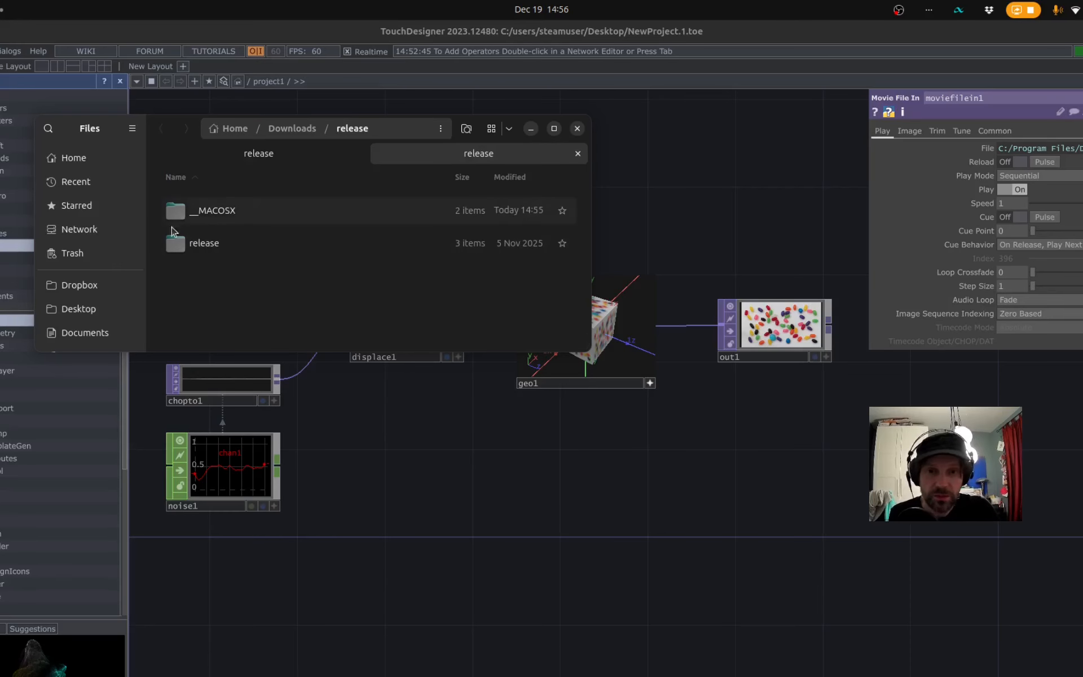
pyautogui.scroll(-2, 108, 225)
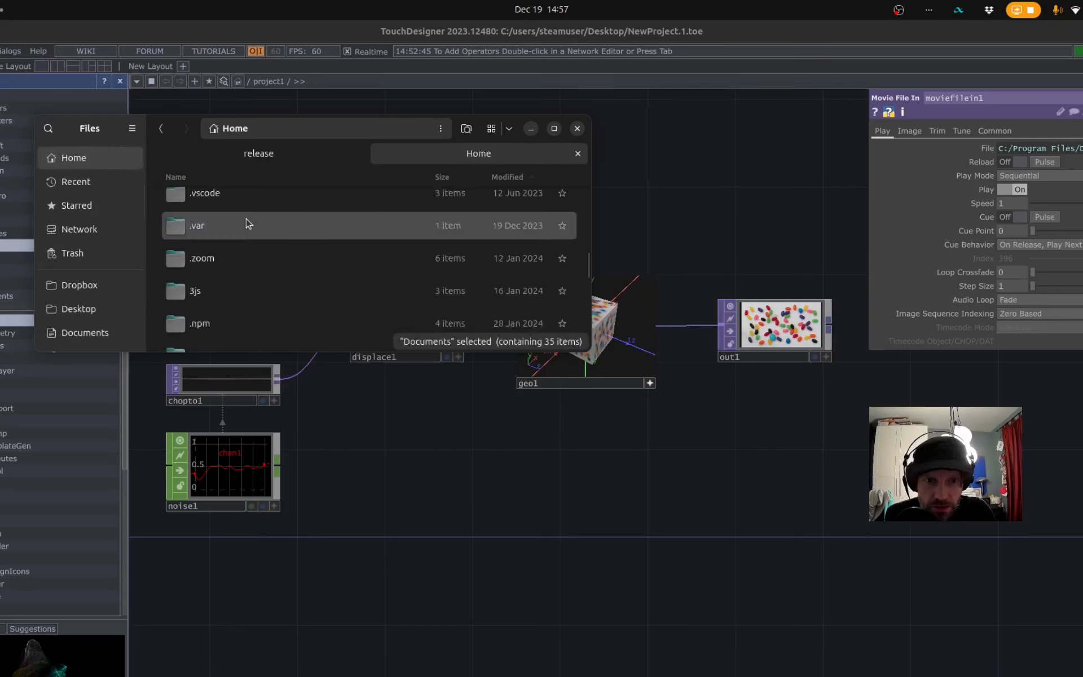
pyautogui.doubleClick(246, 223)
pyautogui.doubleClick(246, 222)
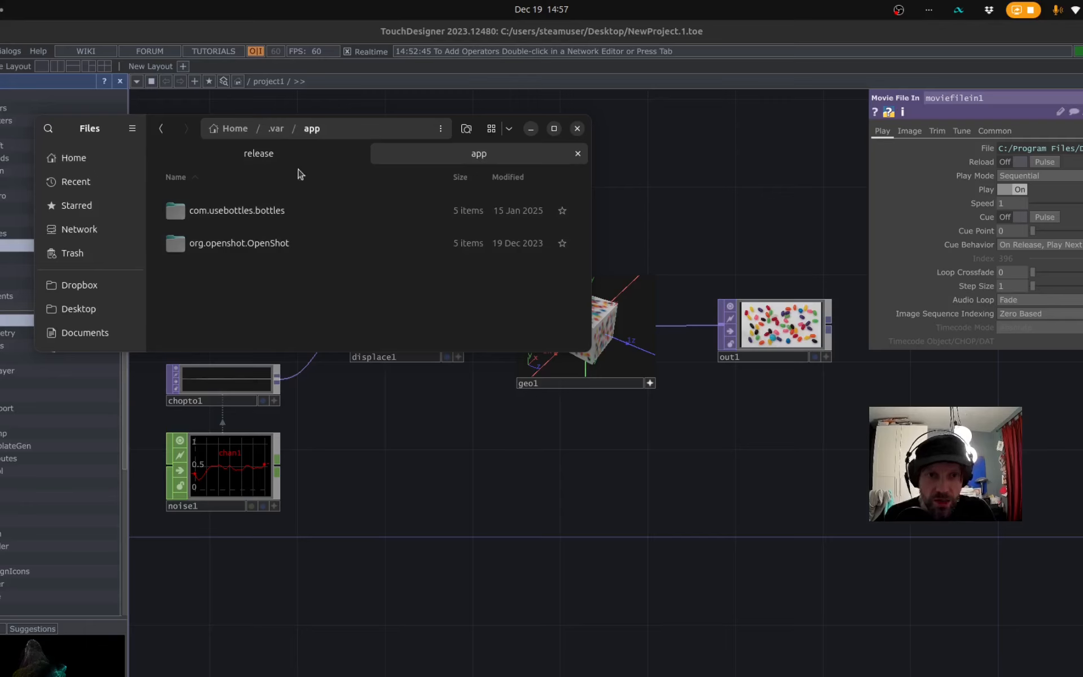
pyautogui.doubleClick(251, 218)
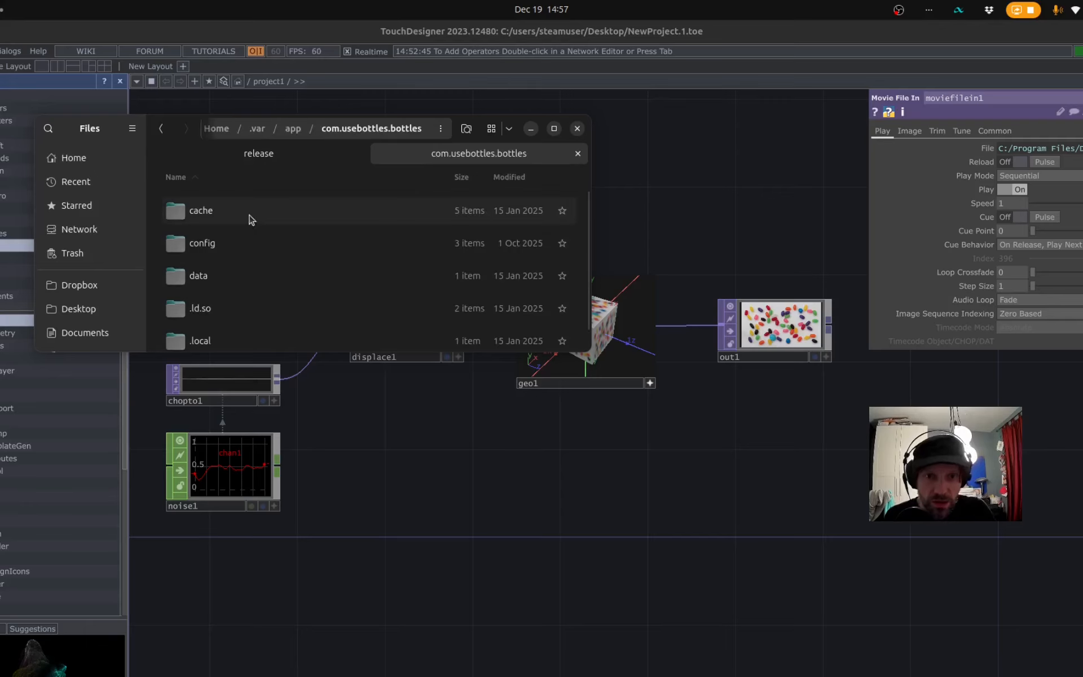
pyautogui.scroll(-1, 251, 219)
pyautogui.scroll(1, 229, 259)
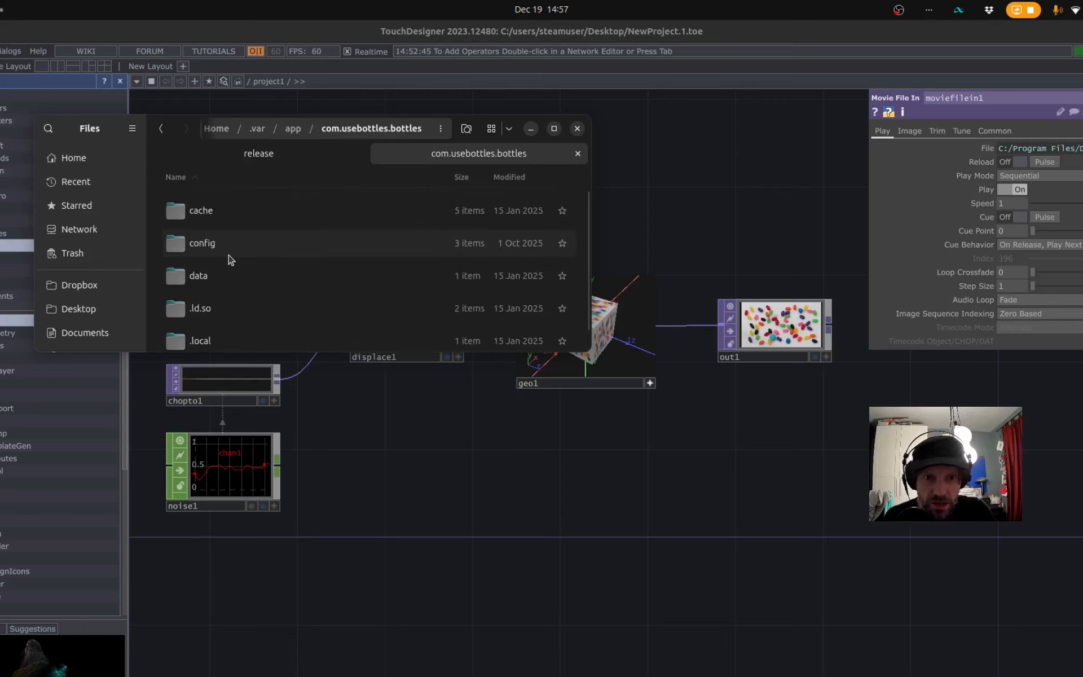
pyautogui.doubleClick(224, 278)
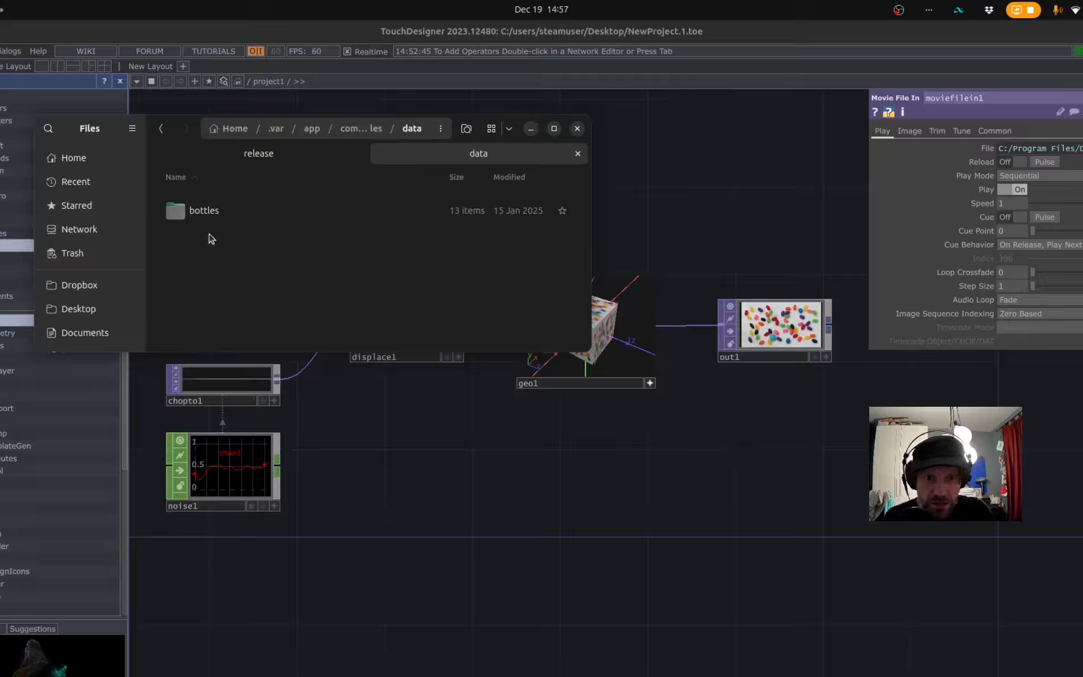
pyautogui.doubleClick(204, 212)
# Enter the nested bottles folder and open the drive_c folder of the WinLX bottle.
pyautogui.scroll(-10, 241, 226)
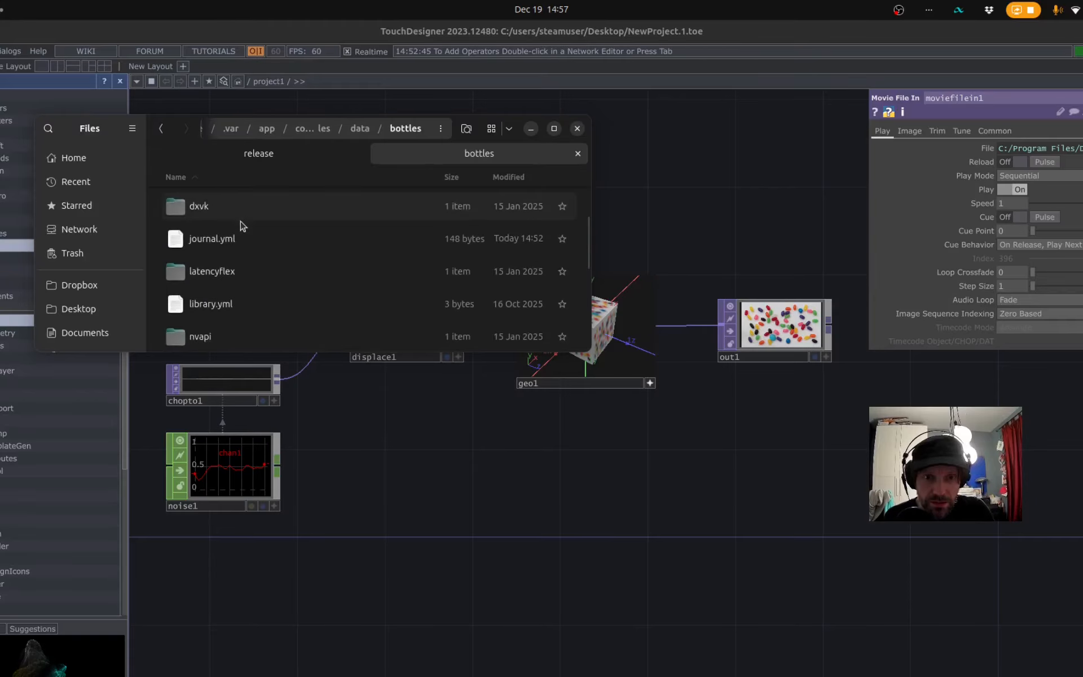
pyautogui.scroll(10, 240, 225)
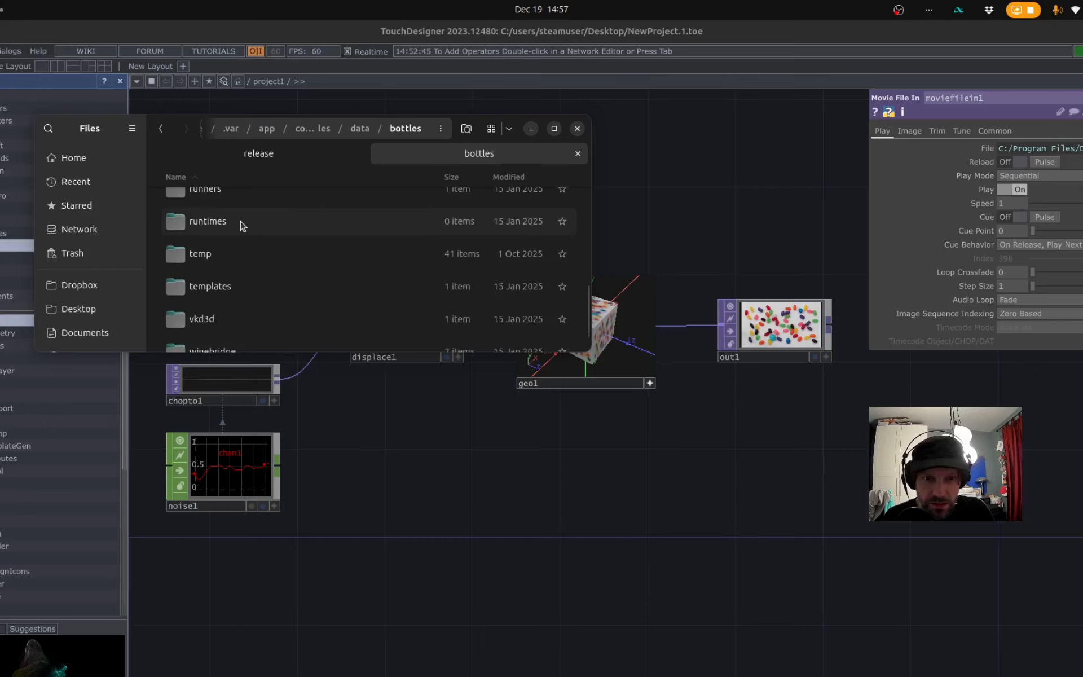
pyautogui.doubleClick(219, 213)
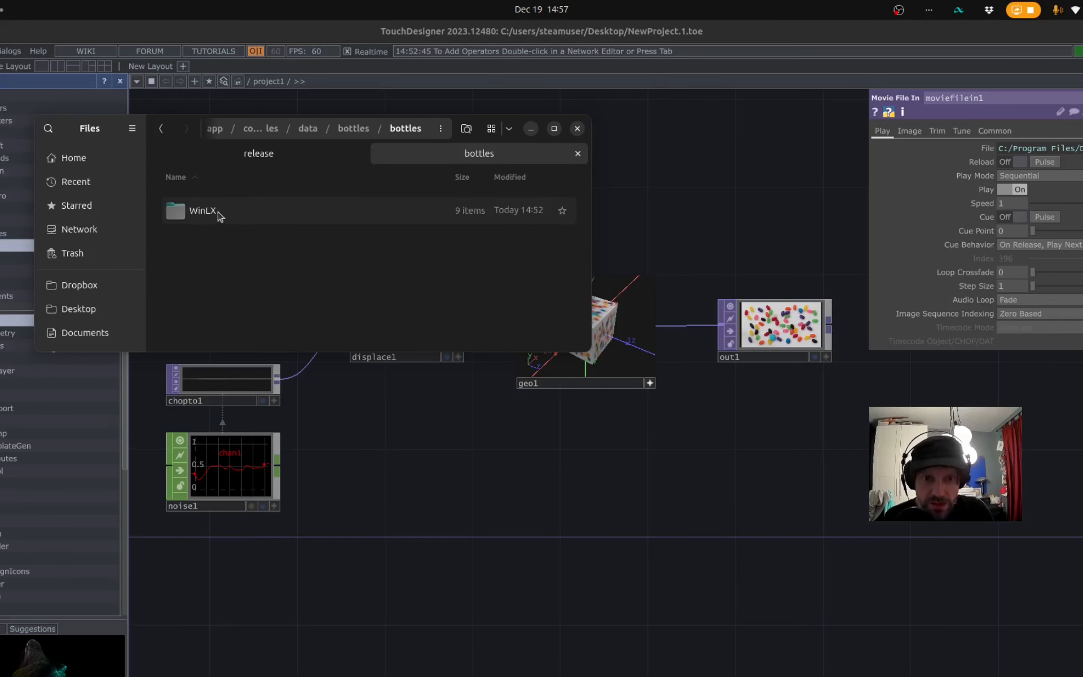
pyautogui.doubleClick(219, 214)
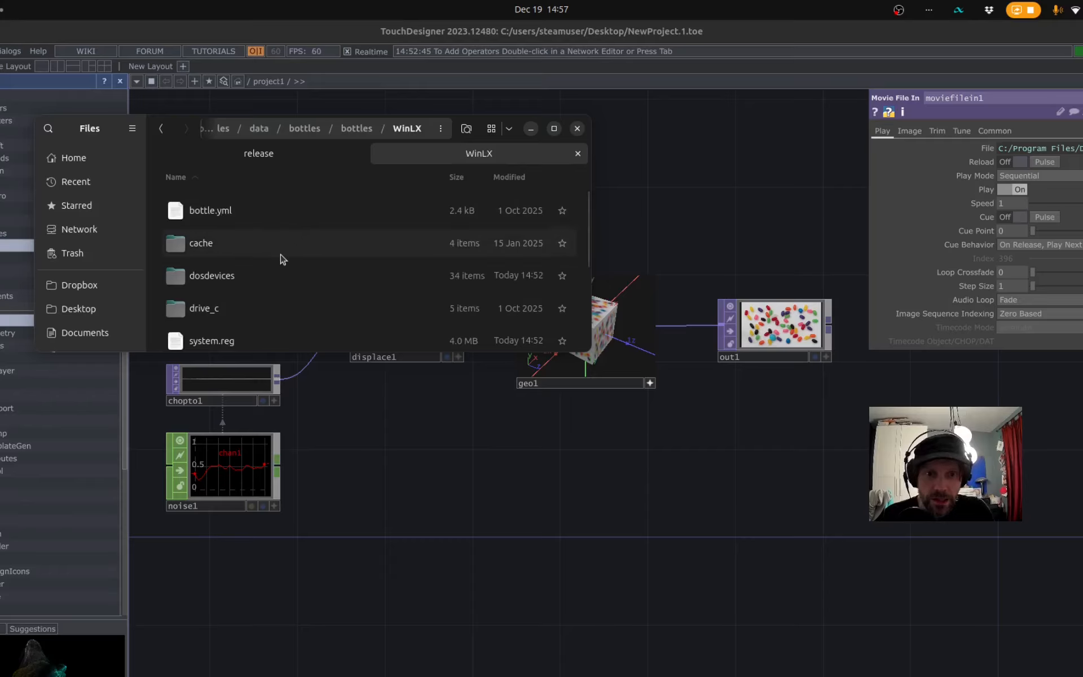
pyautogui.scroll(-1, 284, 257)
pyautogui.doubleClick(225, 301)
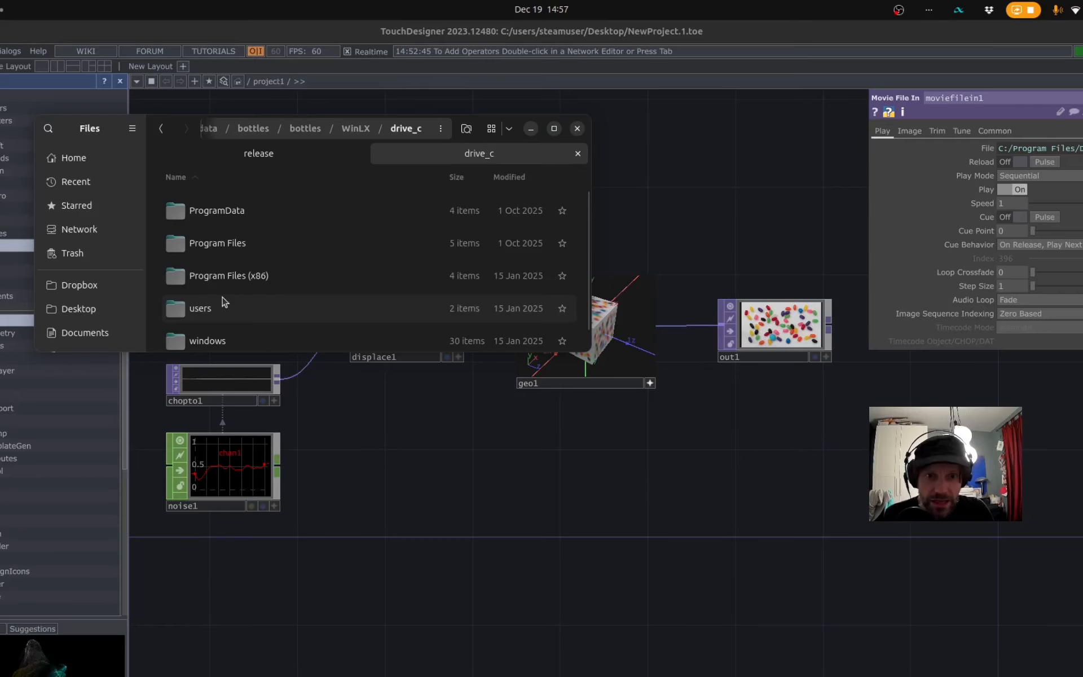
# Open the users/steamuser/Documents folder inside the bottle's drive_c.
pyautogui.scroll(-1, 230, 314)
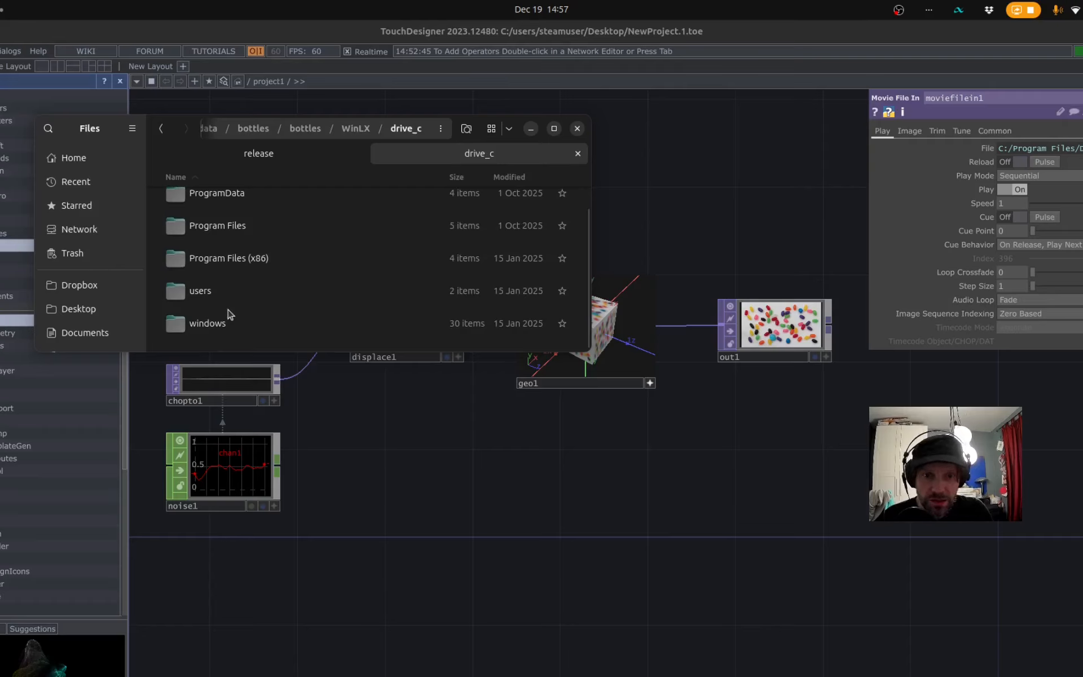
pyautogui.doubleClick(218, 301)
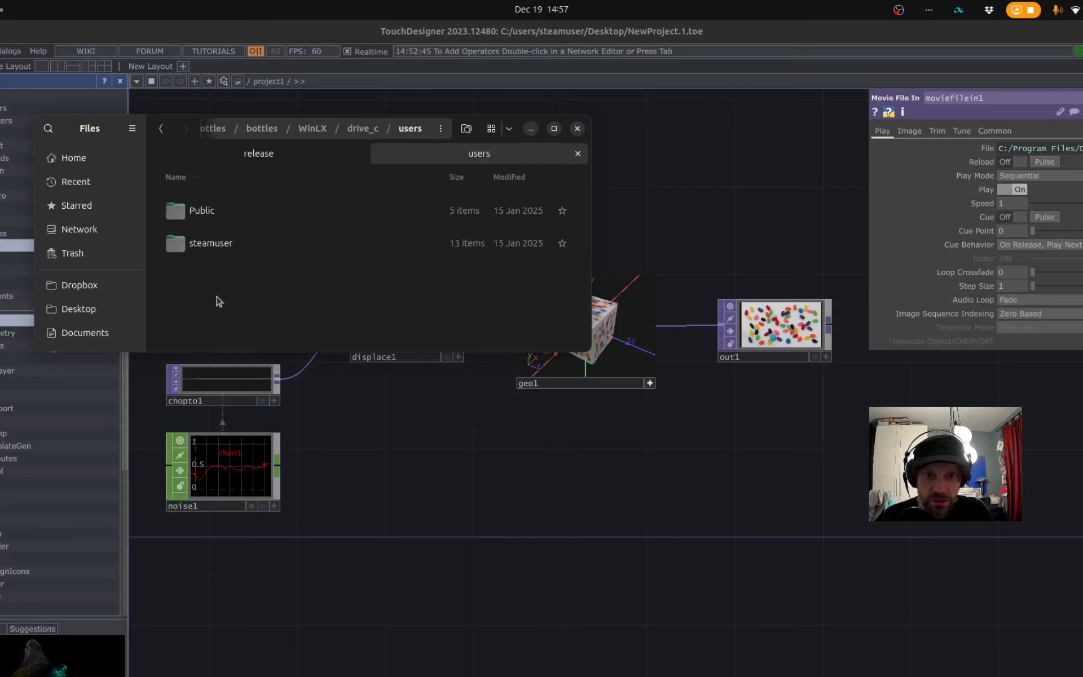
pyautogui.doubleClick(222, 252)
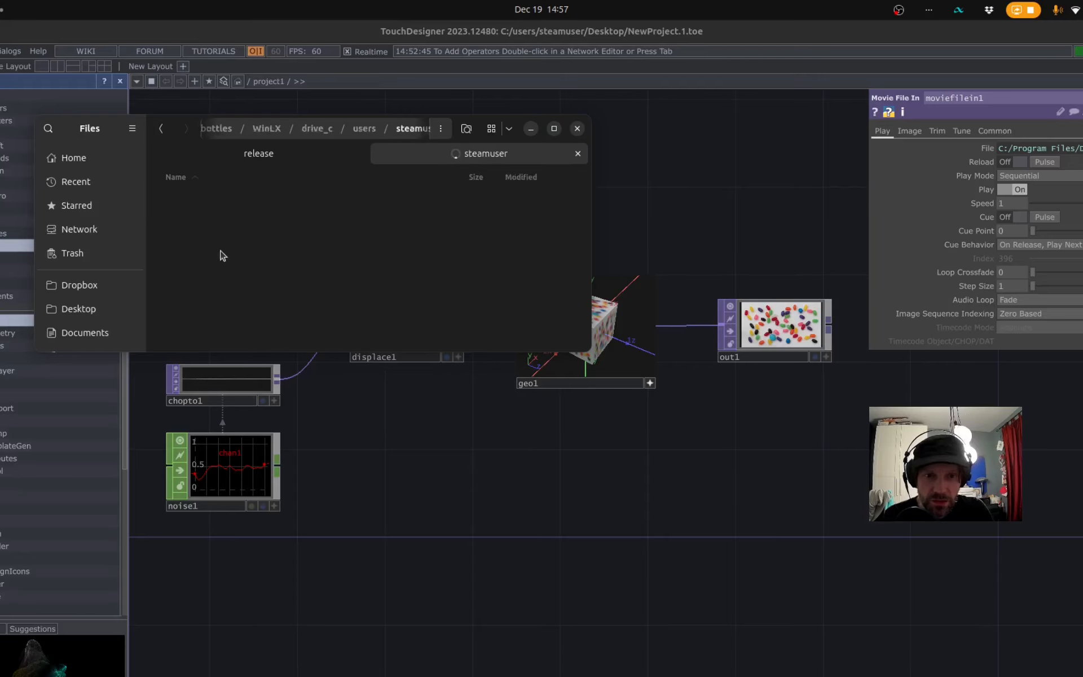
pyautogui.scroll(-1, 252, 233)
pyautogui.scroll(-2, 252, 233)
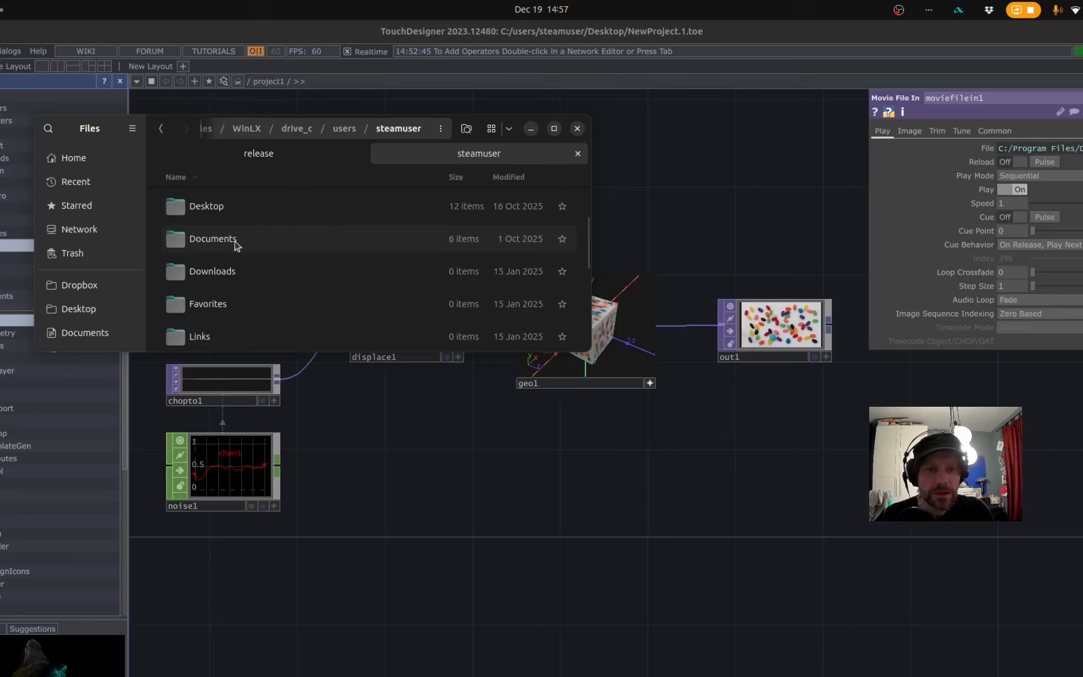
pyautogui.doubleClick(235, 244)
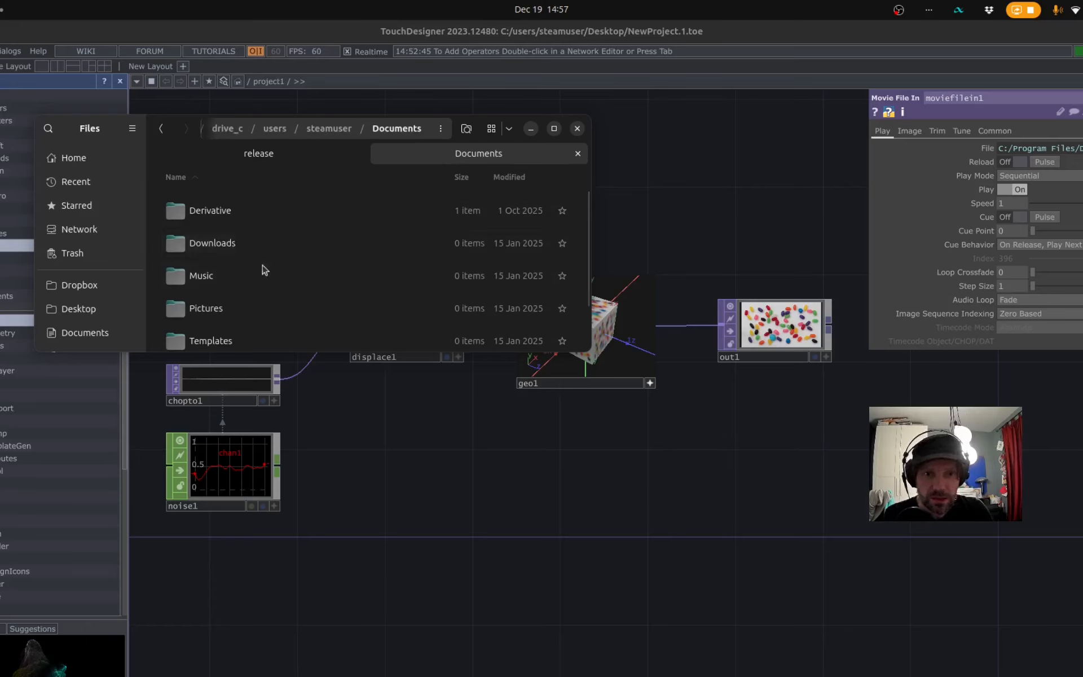
pyautogui.scroll(-1, 246, 293)
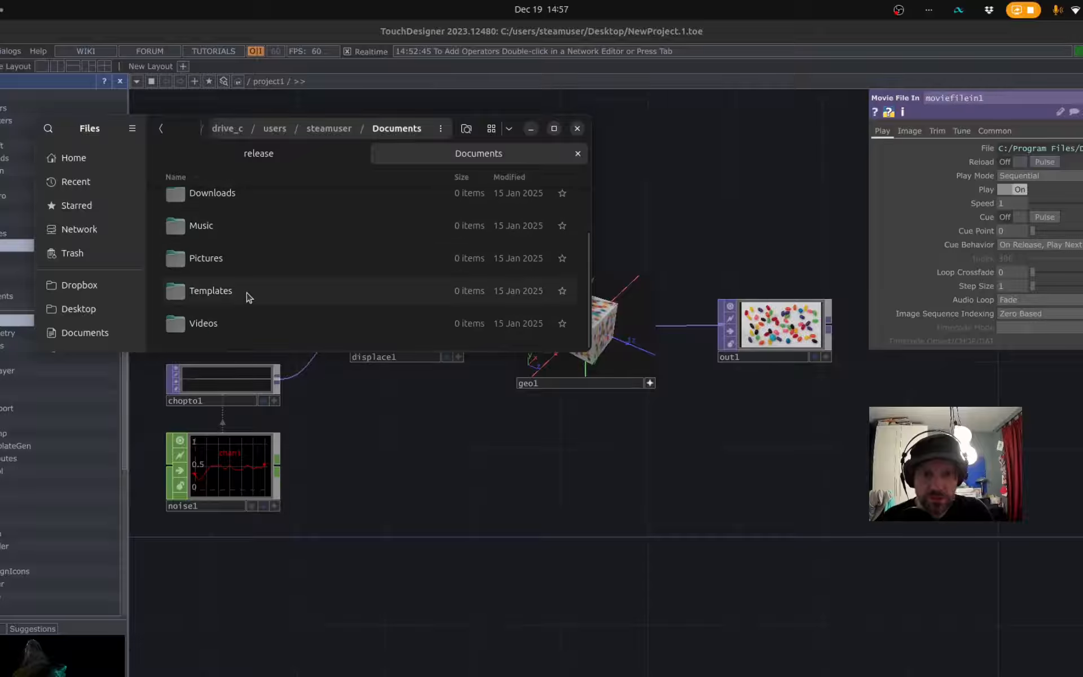